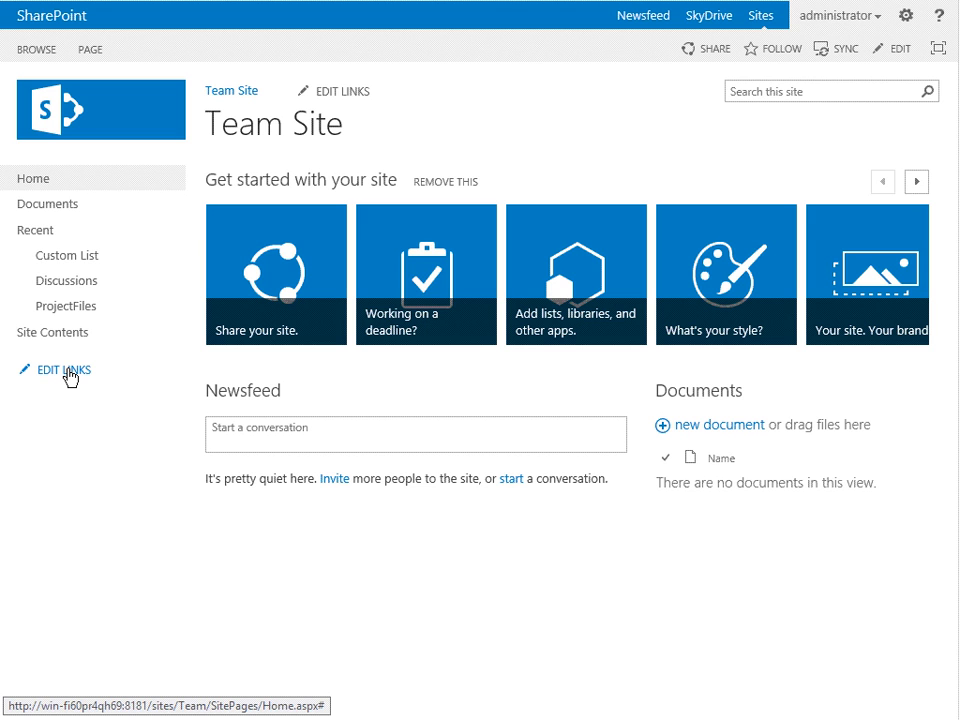
# Move the Site Contents link above Recent in the site's side navigation and save the new order
pyautogui.click(67, 371)
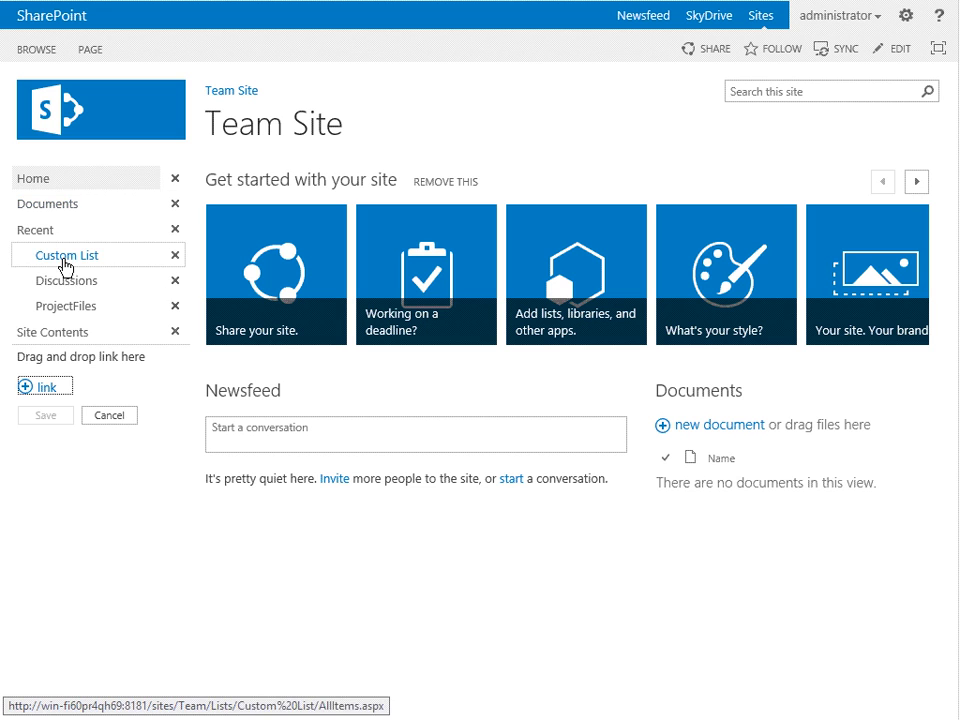
pyautogui.moveTo(22, 334); pyautogui.dragTo(56, 230)
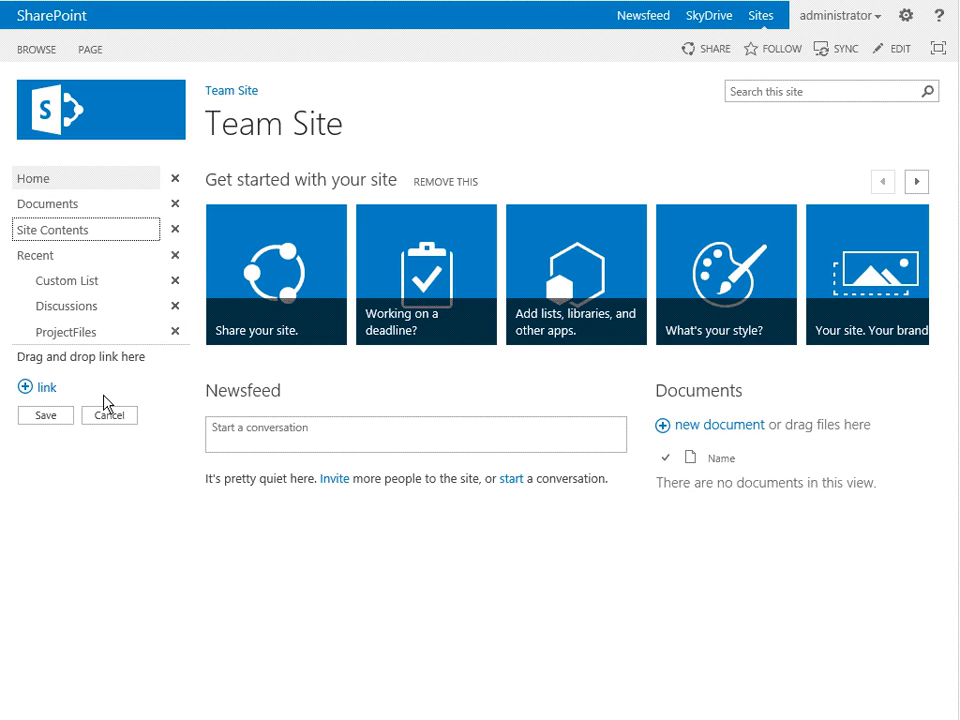
pyautogui.click(55, 418)
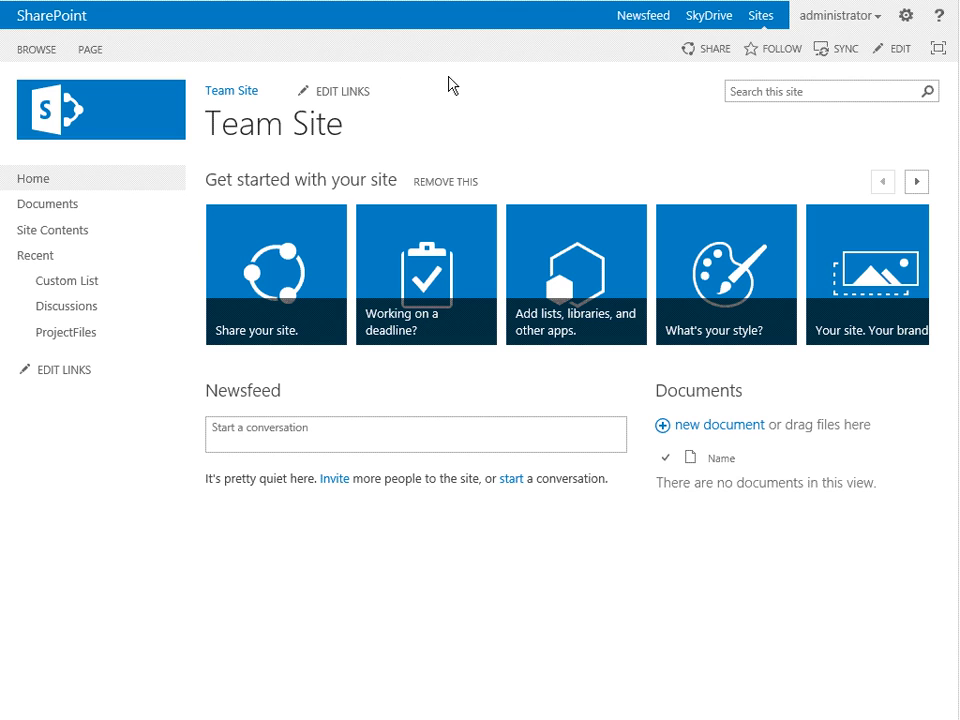
# Look at the link editing options of the top navigation and leave them without saving
pyautogui.click(338, 91)
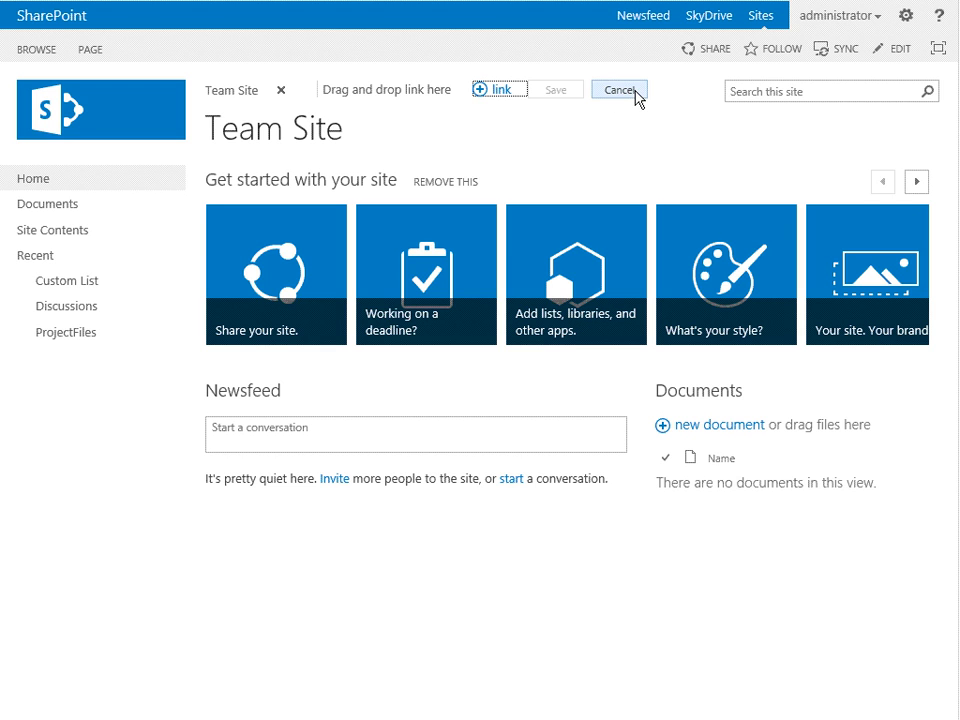
pyautogui.click(630, 93)
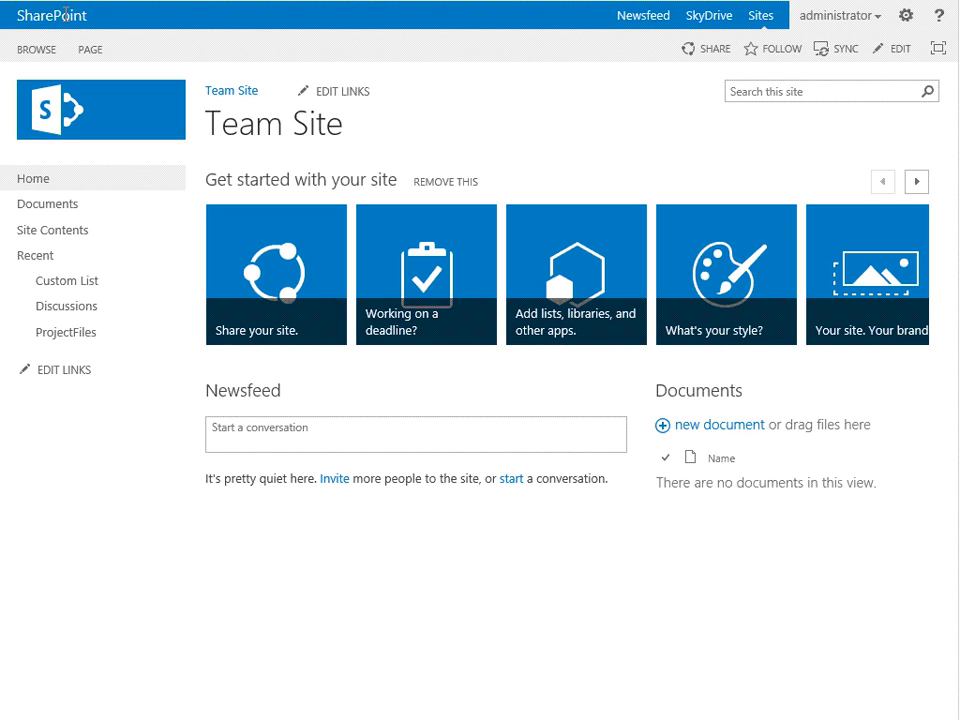
pyautogui.moveTo(94, 18); pyautogui.dragTo(23, 13)
pyautogui.click(151, 14)
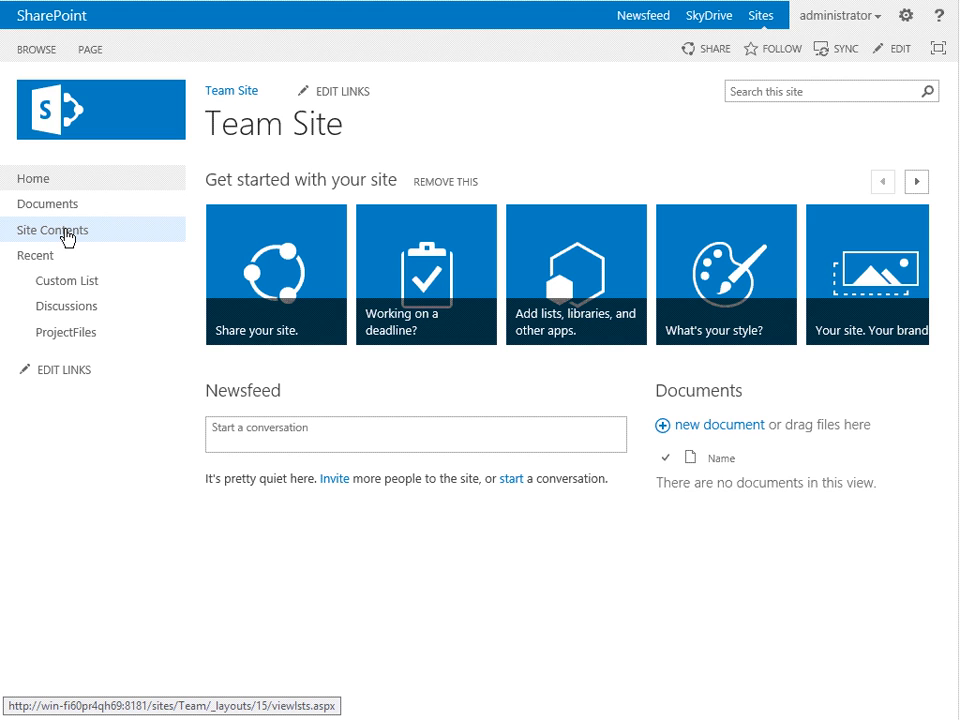
# Open the site settings from Site Contents and review the setting groups, including Site Collection Administration
pyautogui.click(65, 233)
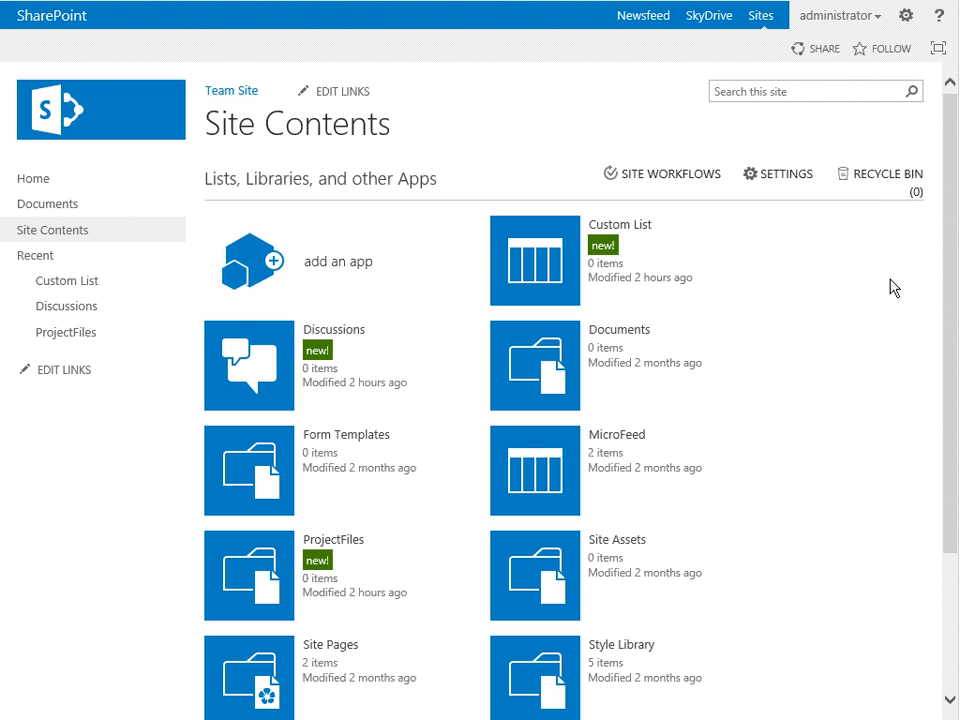
pyautogui.click(782, 176)
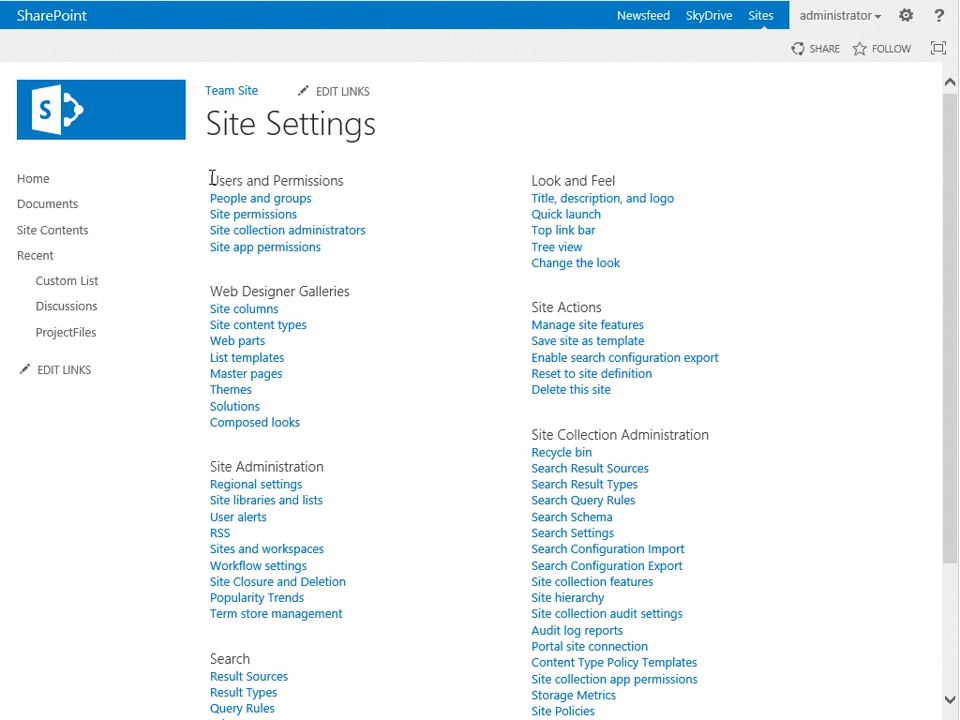
pyautogui.moveTo(210, 182); pyautogui.dragTo(632, 388)
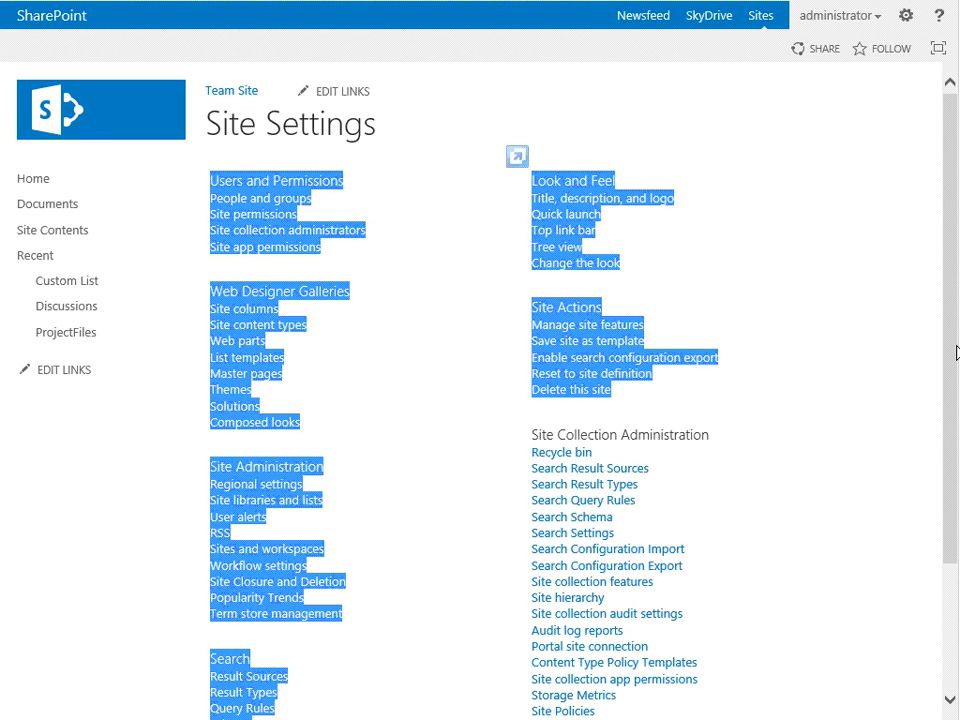
pyautogui.moveTo(957, 352); pyautogui.dragTo(957, 381)
pyautogui.moveTo(210, 133); pyautogui.dragTo(735, 355)
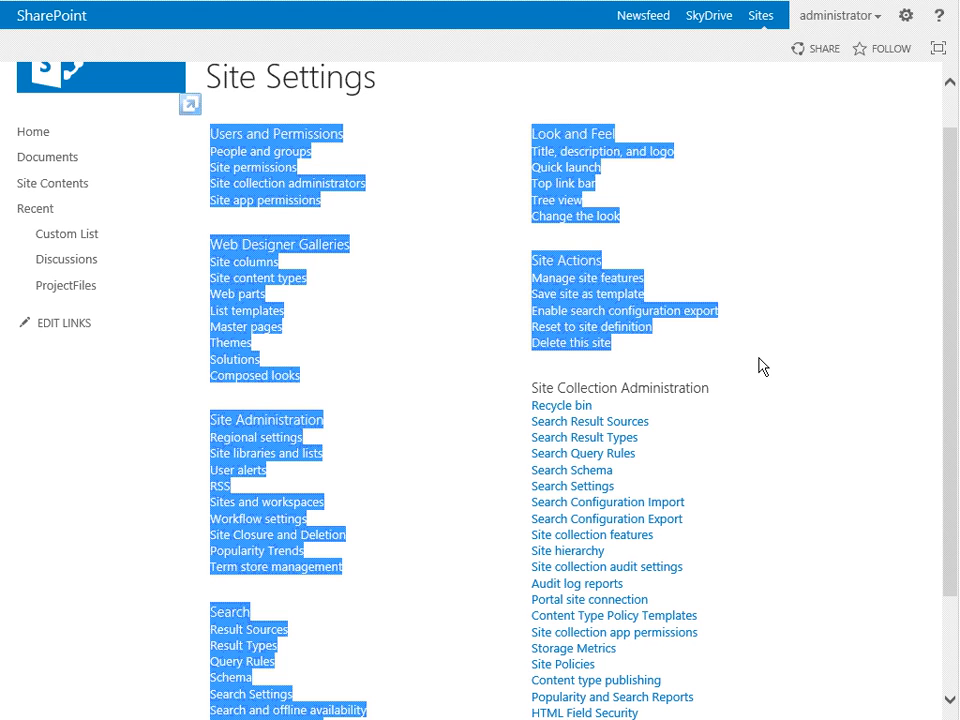
pyautogui.click(759, 367)
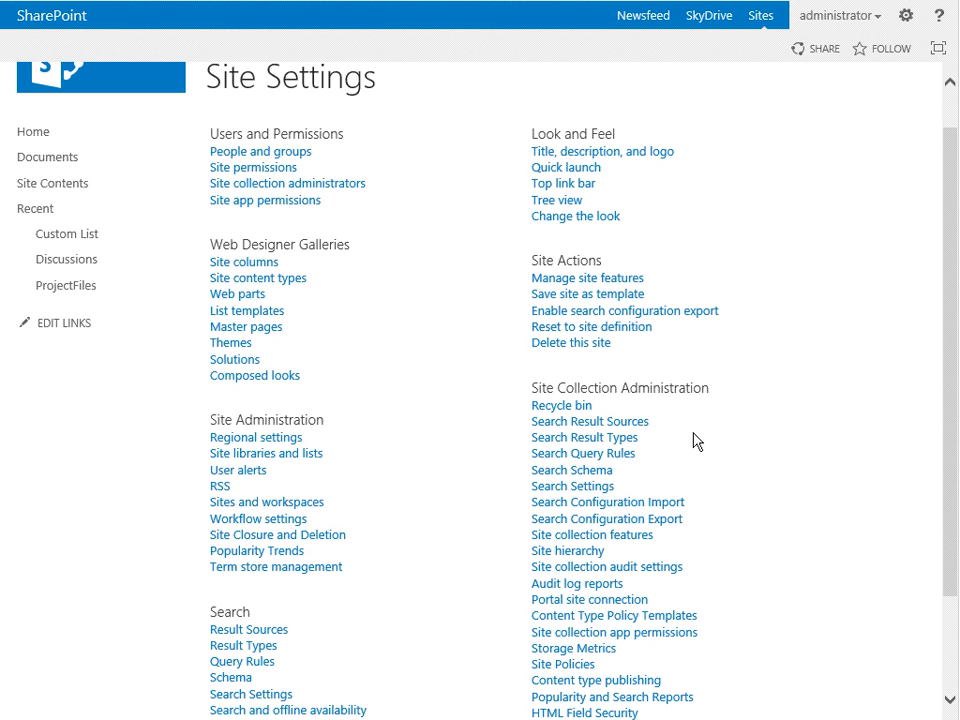
pyautogui.scroll(-2, 697, 441)
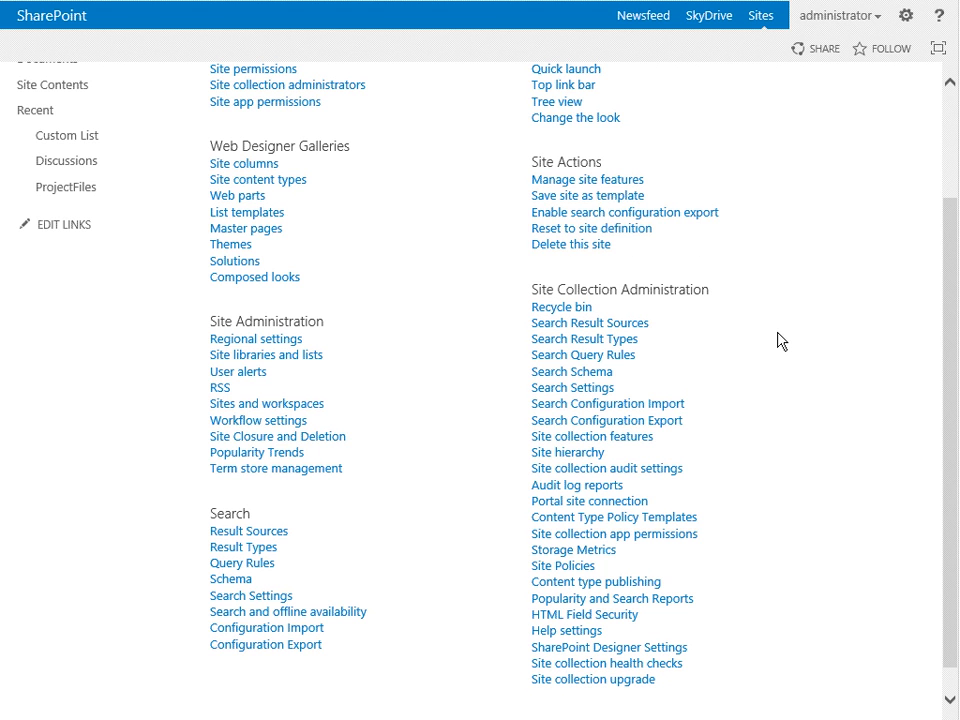
# Look at the site collection's Recycle Bin and its list of search result sources, returning to Site Settings
pyautogui.scroll(1, 836, 343)
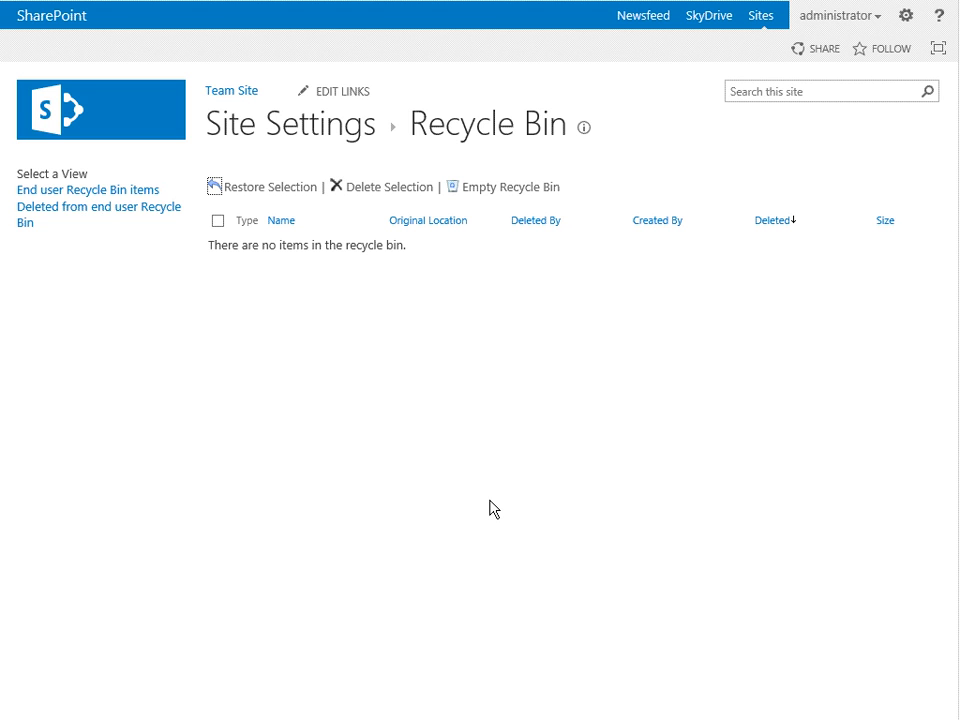
pyautogui.hotkey('alt', 'Left')
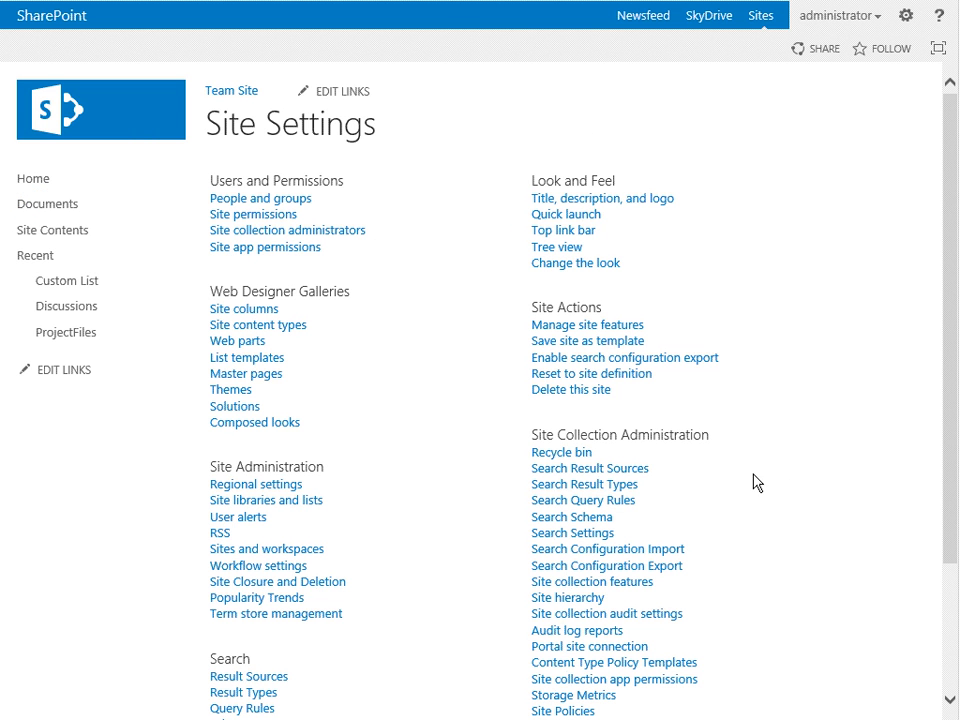
pyautogui.scroll(-3, 756, 482)
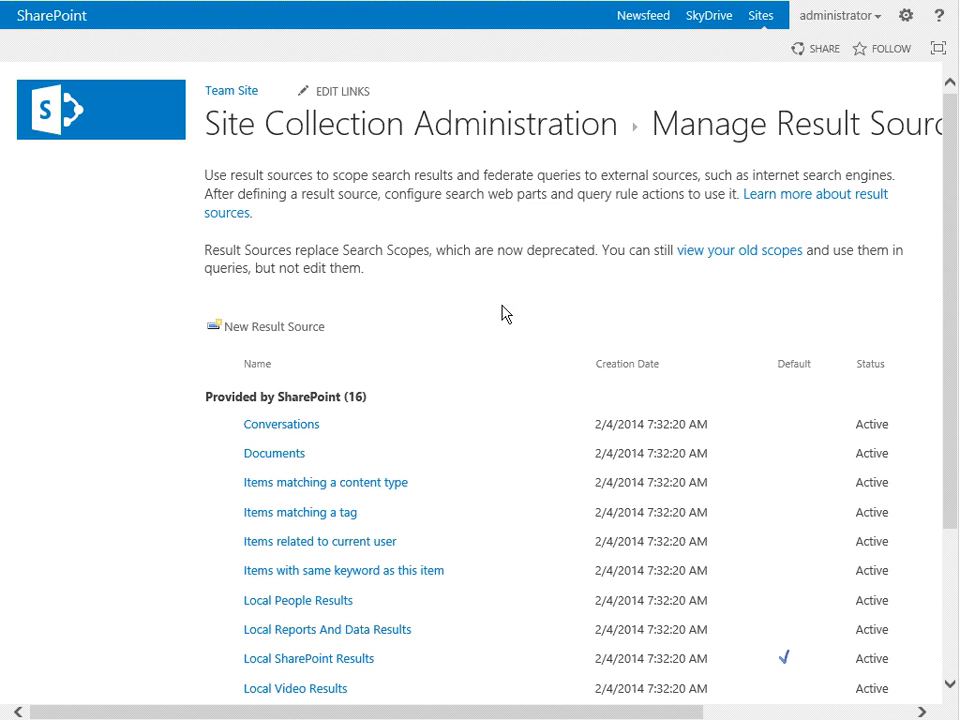
pyautogui.scroll(-2, 548, 490)
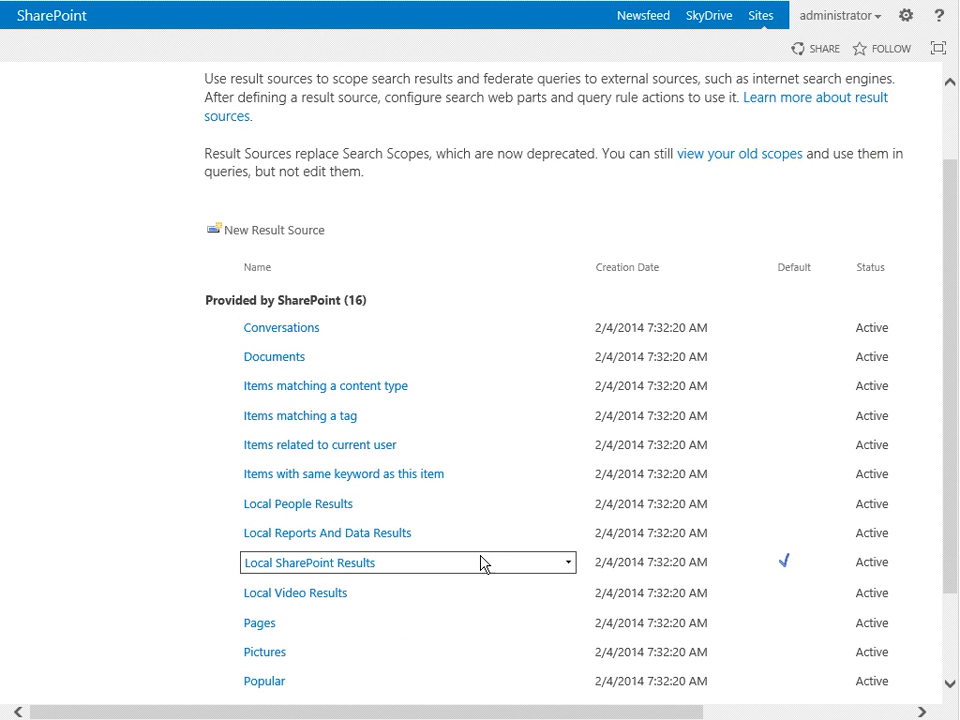
pyautogui.scroll(-2, 481, 562)
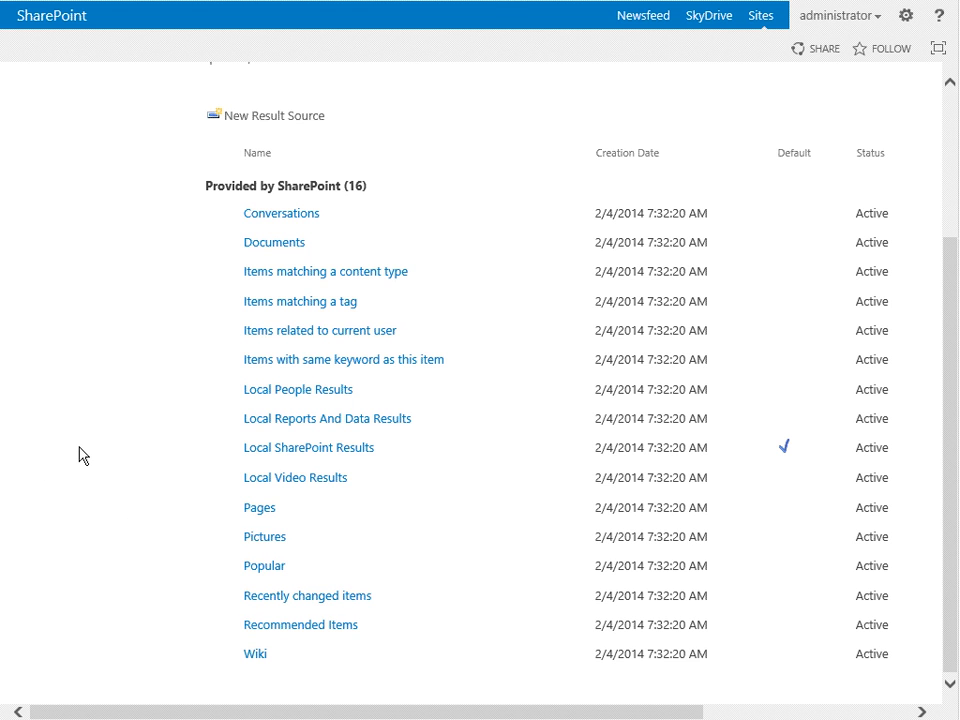
pyautogui.scroll(3, 82, 456)
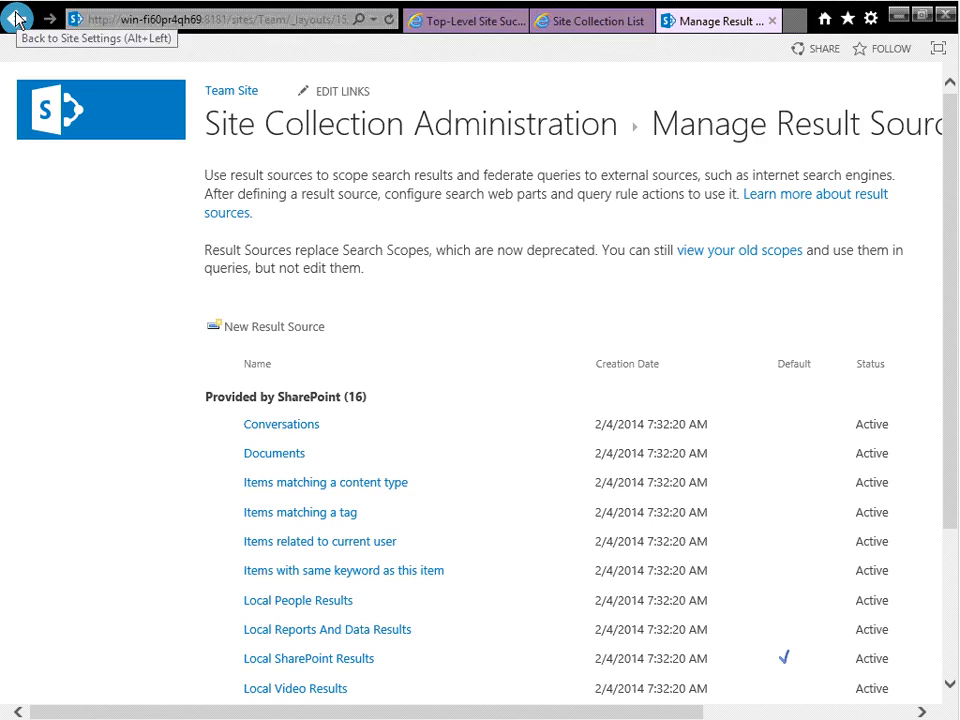
pyautogui.click(13, 16)
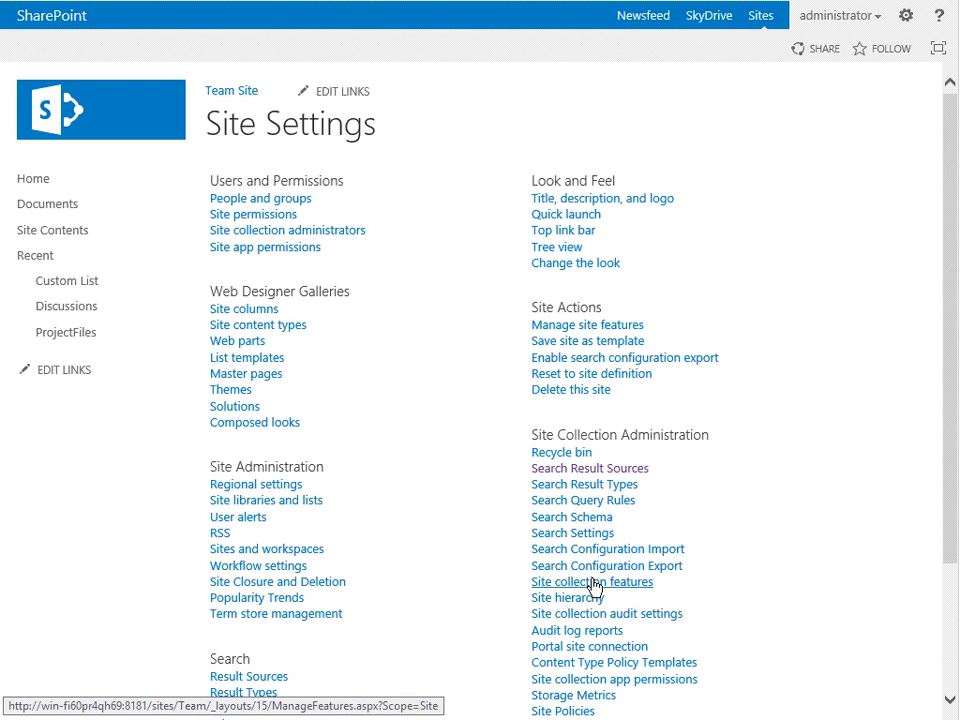
# Open the site collection features and examine the Cross-Site Collection Publishing and Custom Site Collection Help entries
pyautogui.click(636, 583)
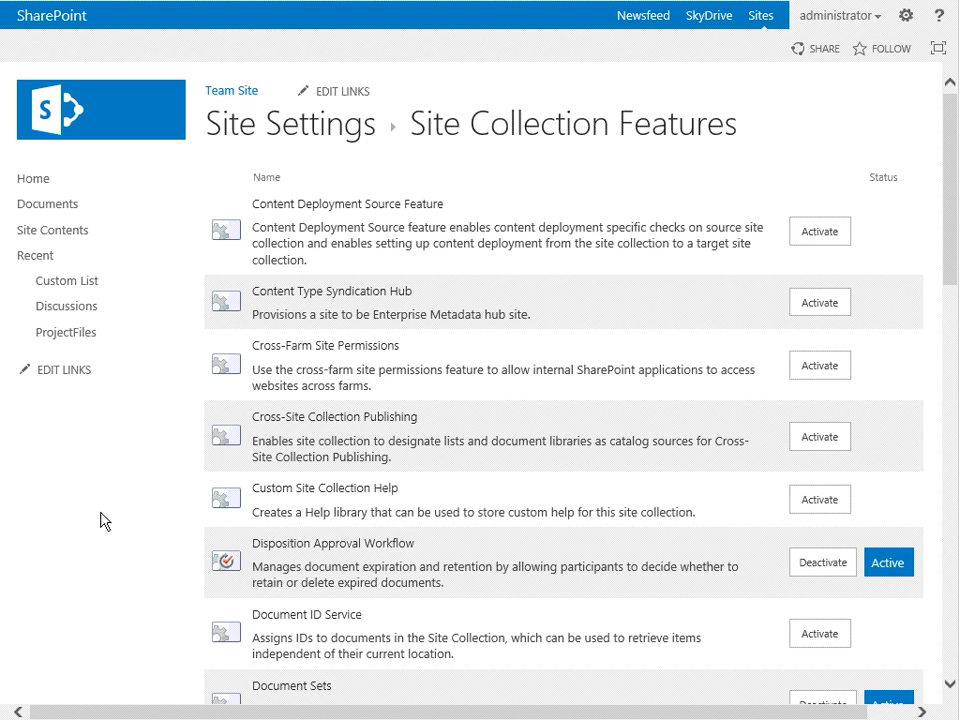
pyautogui.scroll(-1, 100, 520)
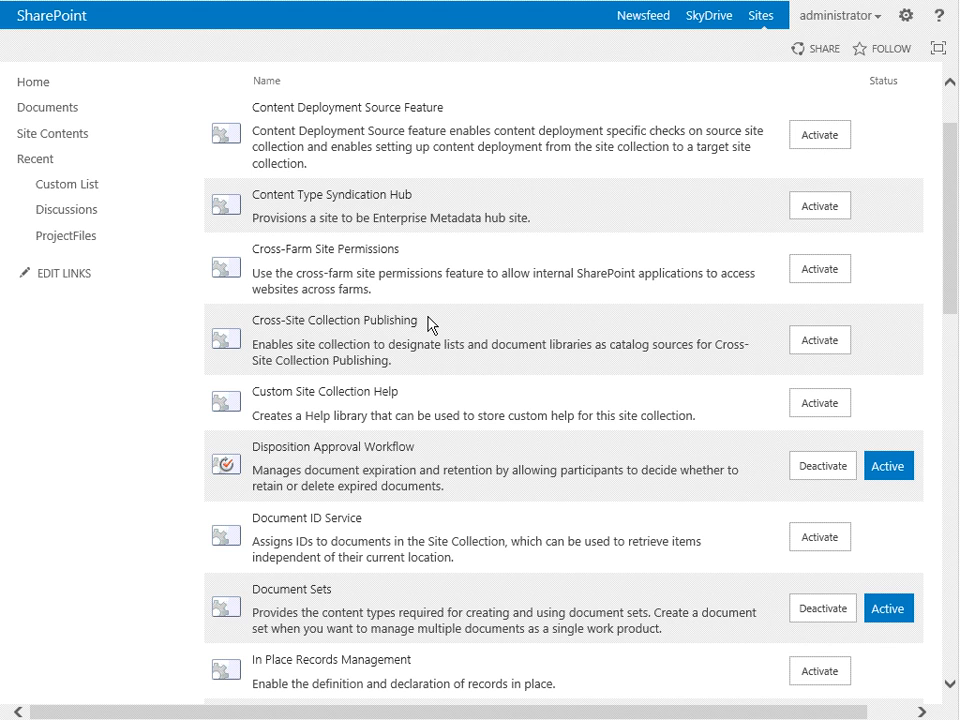
pyautogui.moveTo(420, 321); pyautogui.dragTo(270, 334)
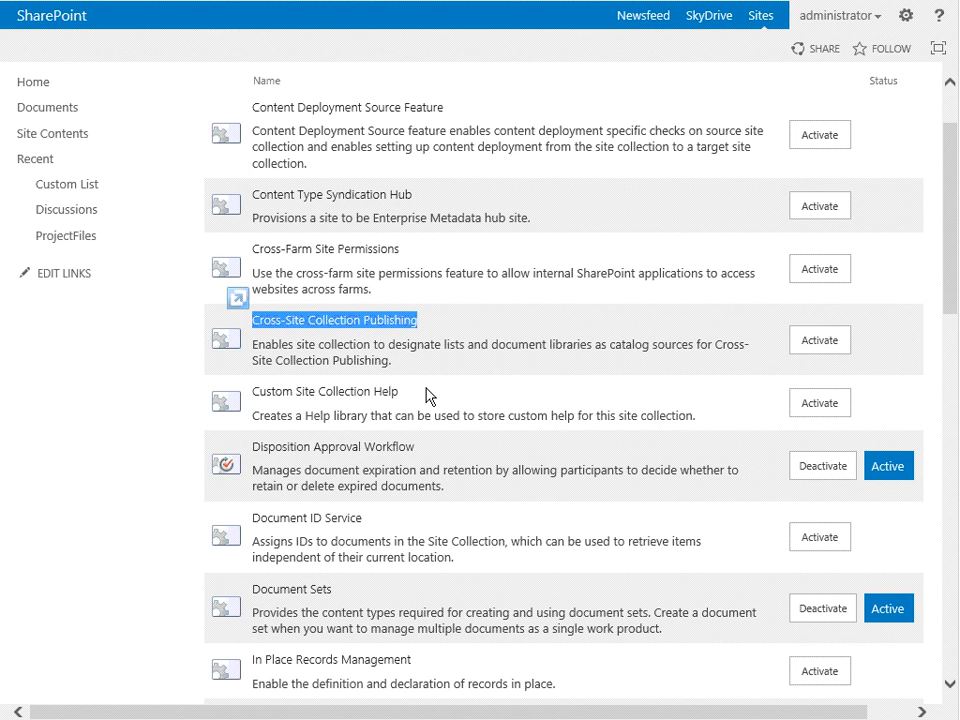
pyautogui.moveTo(422, 396); pyautogui.dragTo(585, 403)
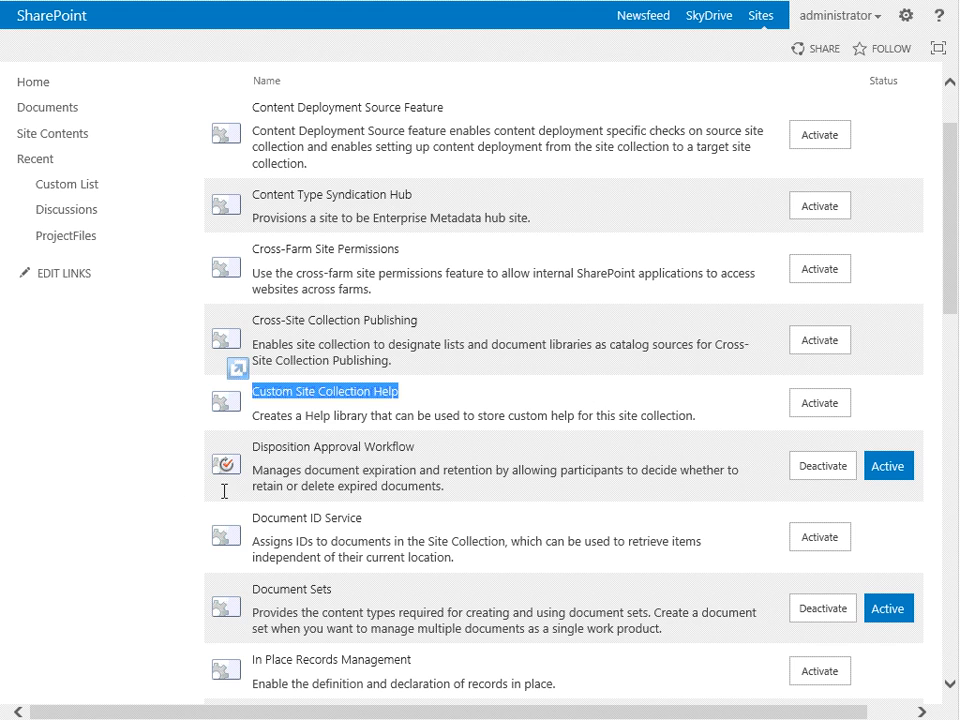
pyautogui.click(116, 511)
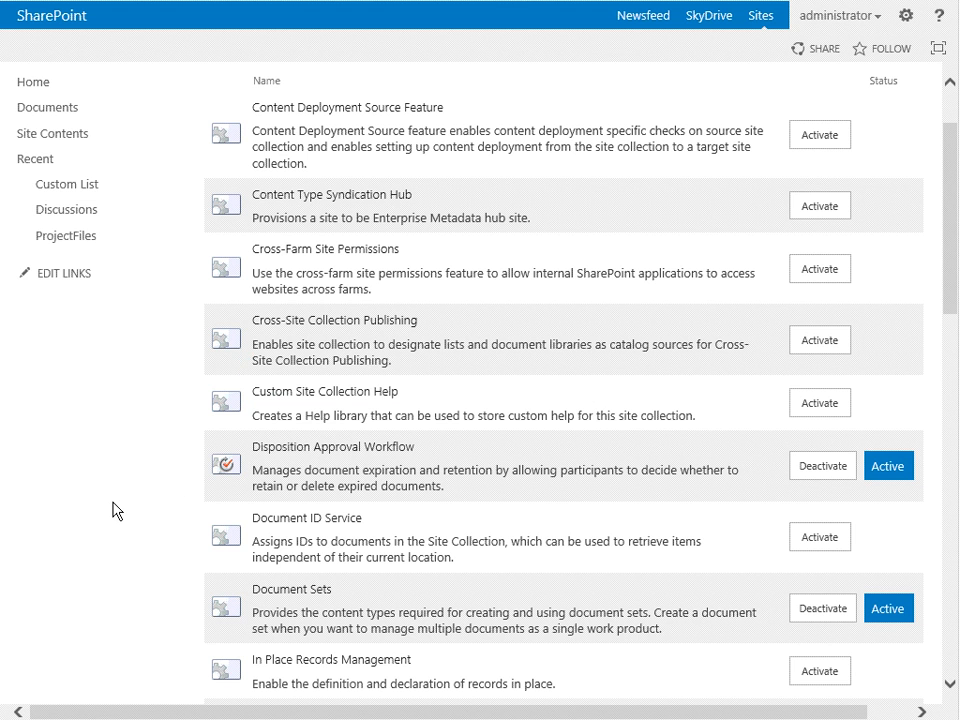
# Examine the remaining site collection features and their activation status, from Disposition Approval Workflow through Workflows
pyautogui.scroll(-4, 116, 511)
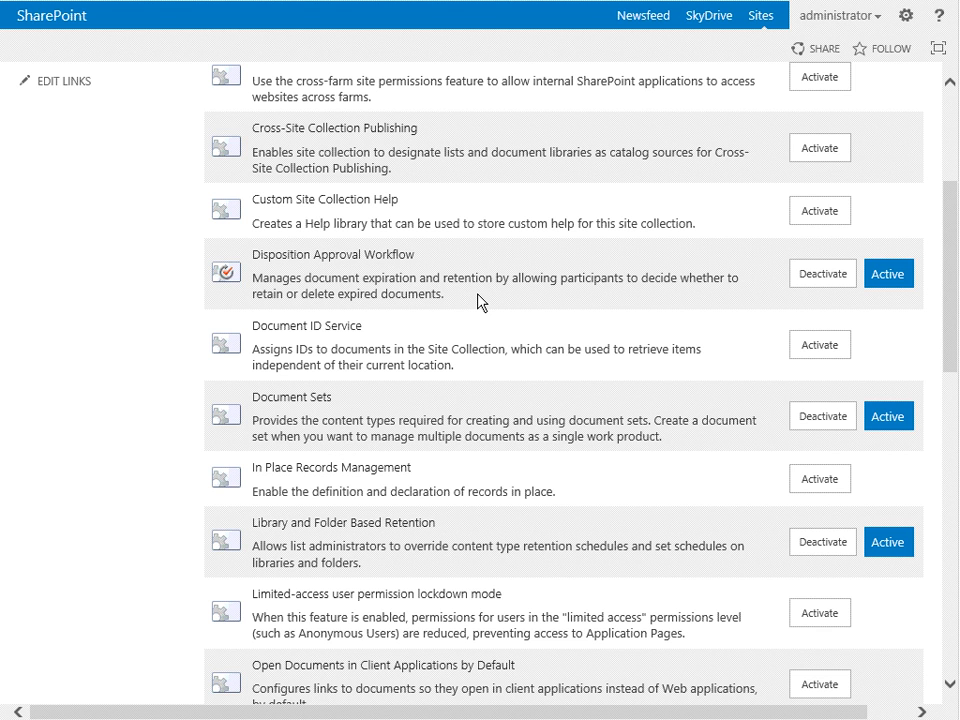
pyautogui.scroll(-1, 480, 302)
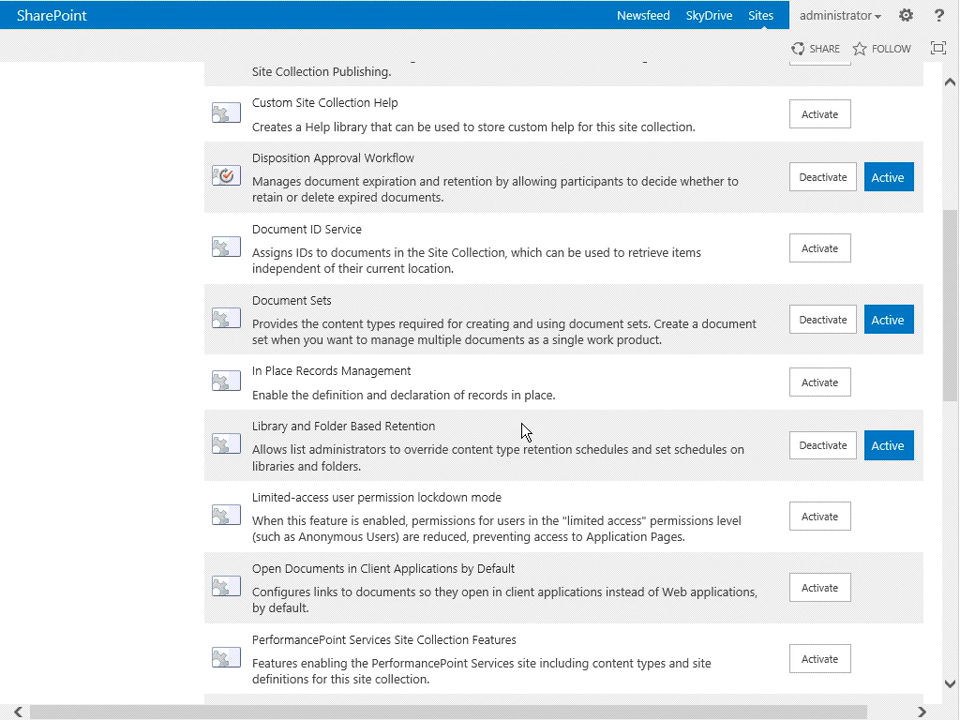
pyautogui.scroll(-2, 521, 428)
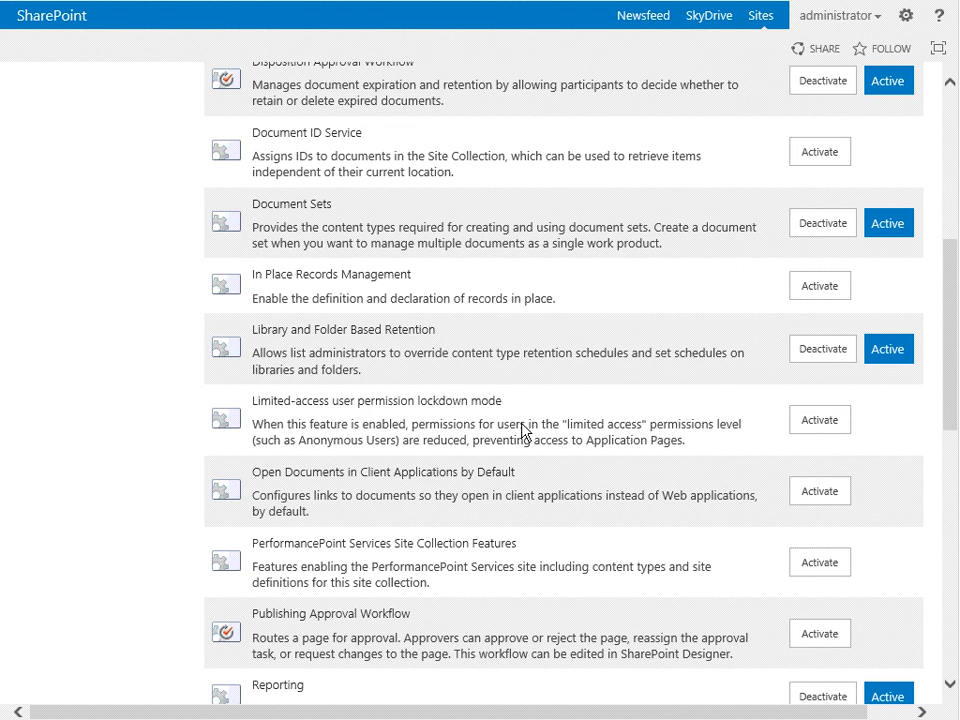
pyautogui.scroll(-2, 522, 429)
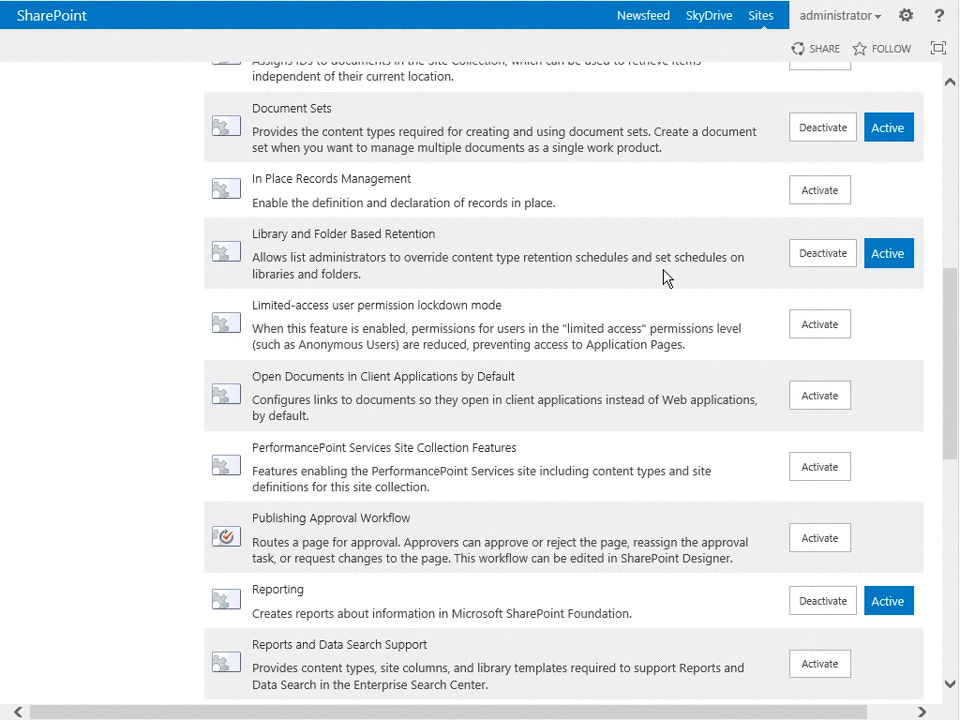
pyautogui.scroll(-1, 667, 279)
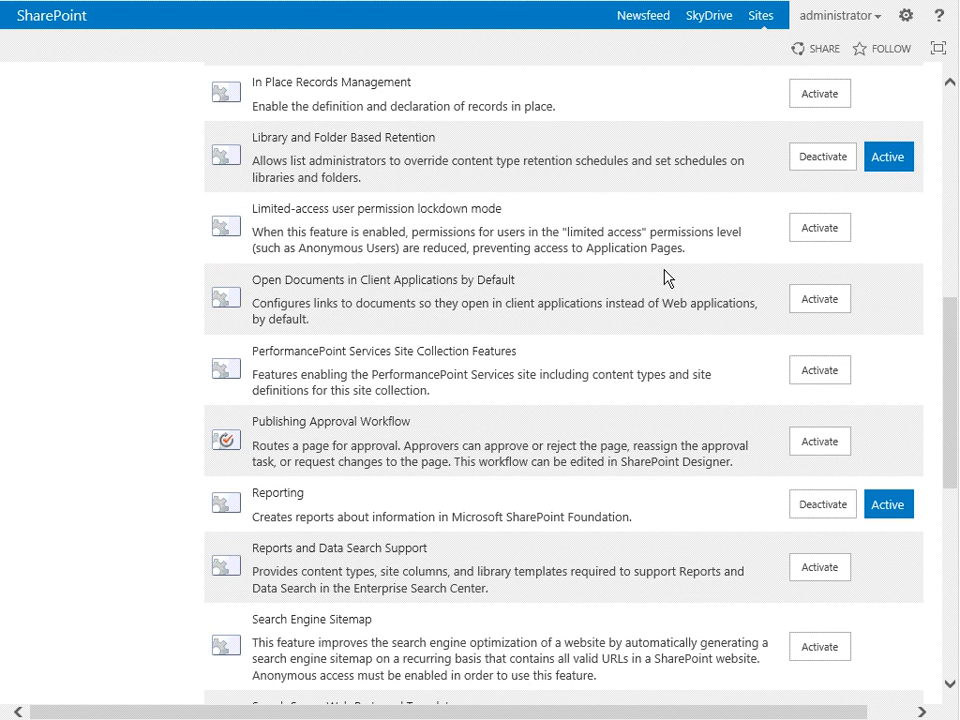
pyautogui.scroll(-1, 667, 278)
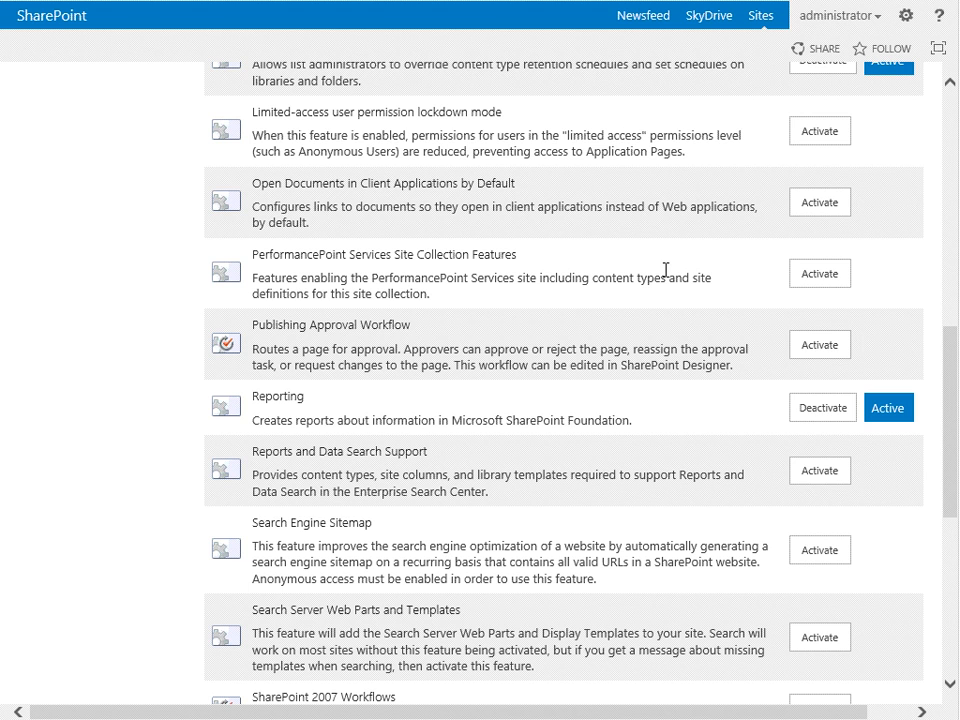
pyautogui.scroll(-1, 665, 270)
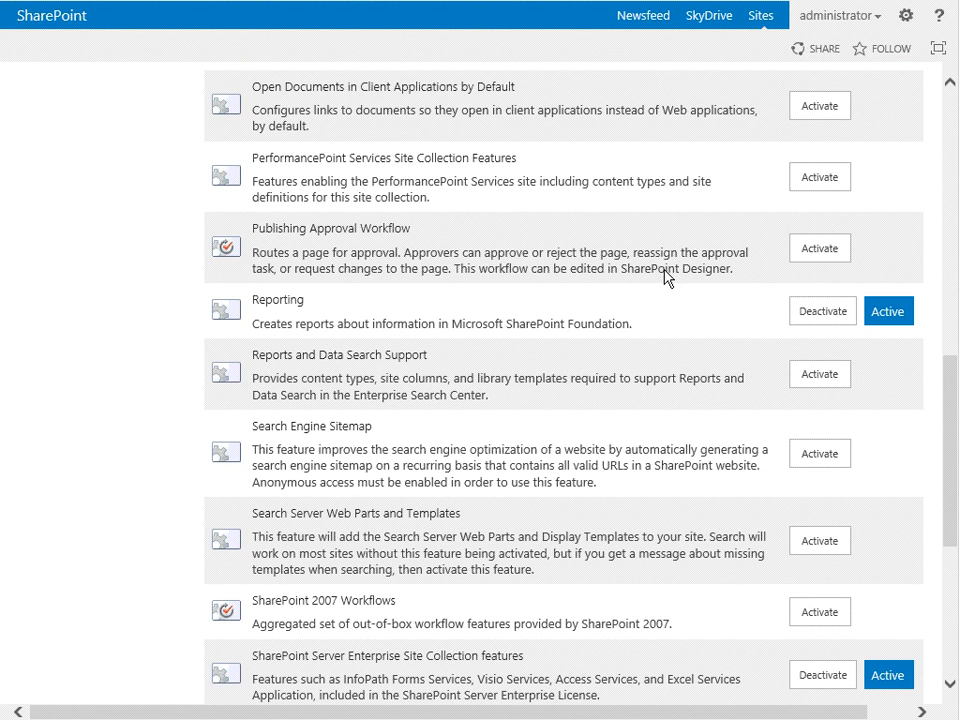
pyautogui.scroll(-2, 697, 270)
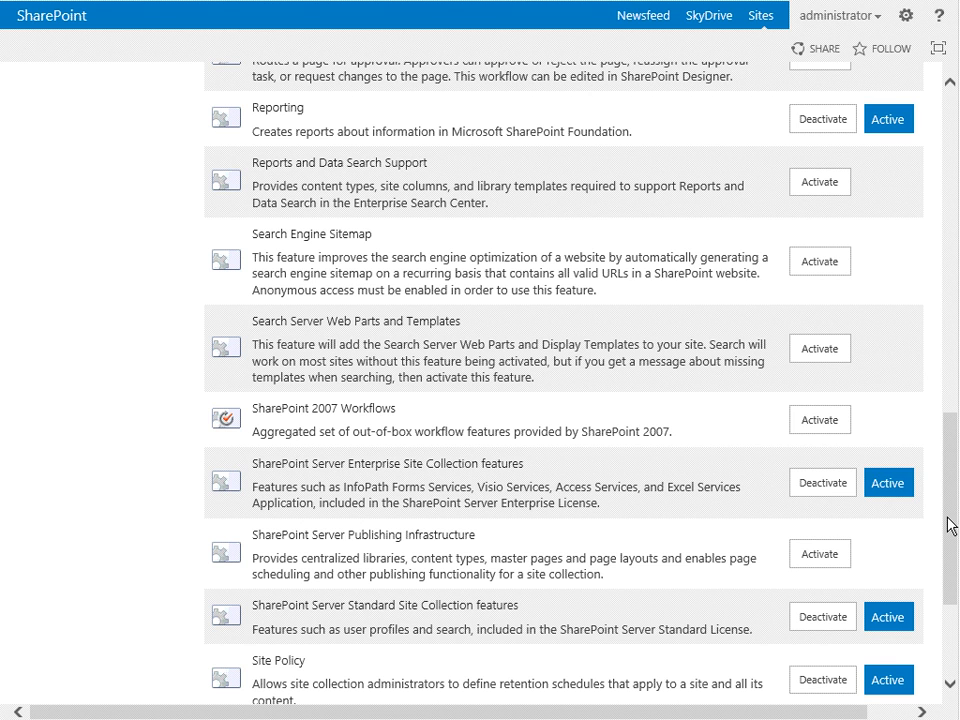
pyautogui.moveTo(948, 517); pyautogui.dragTo(955, 609)
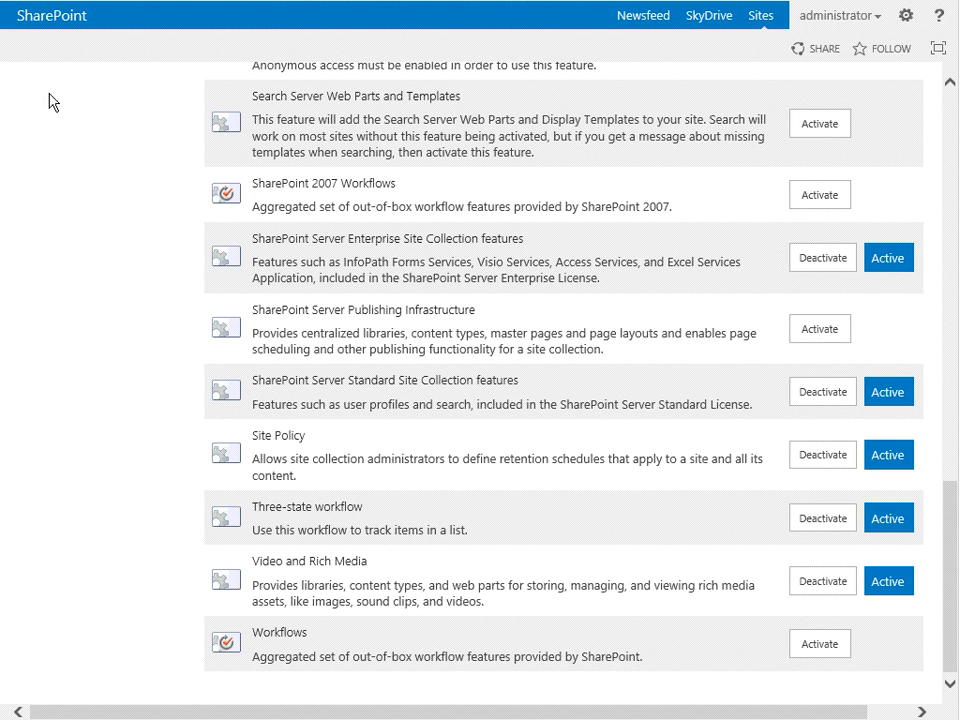
# Return to Site Settings and check the team site's Site Hierarchy page for subsites, leaving it again
pyautogui.click(4, 8)
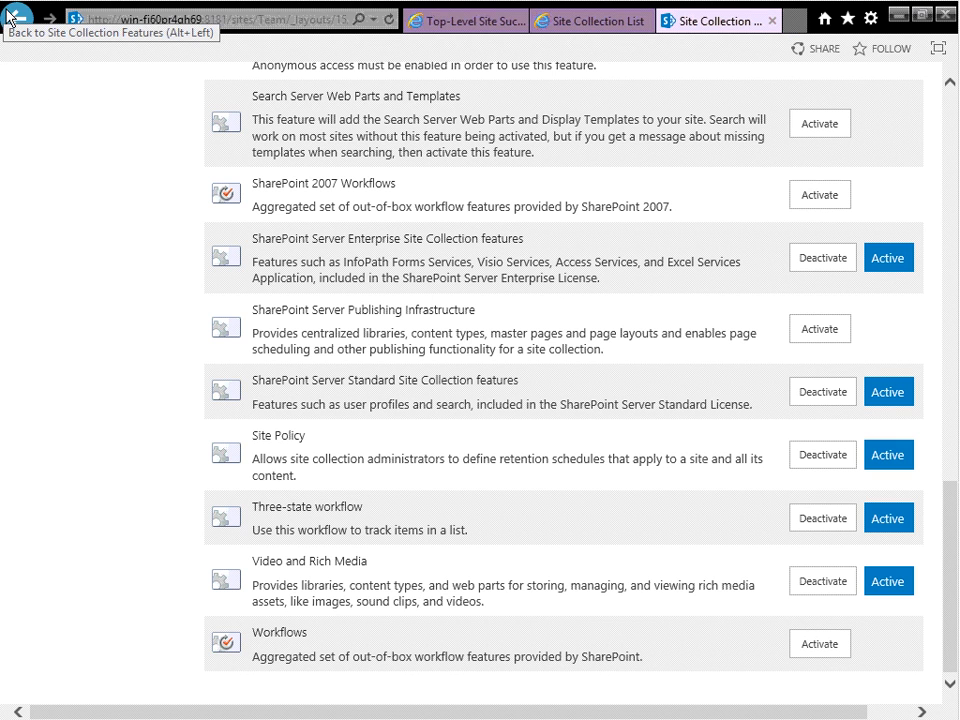
pyautogui.scroll(-2, 882, 515)
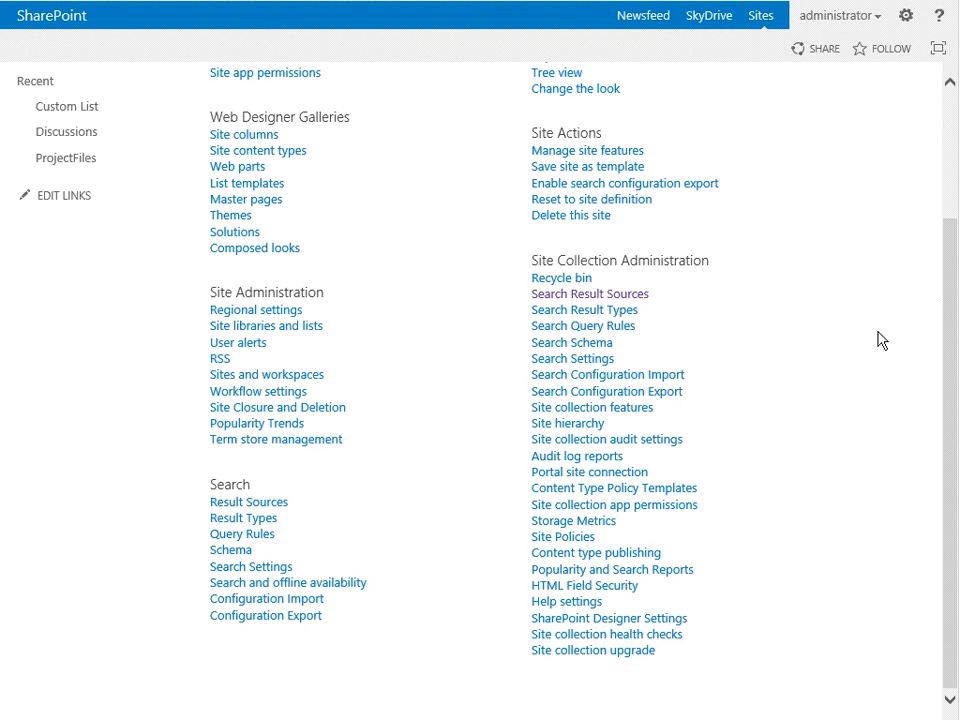
pyautogui.click(549, 424)
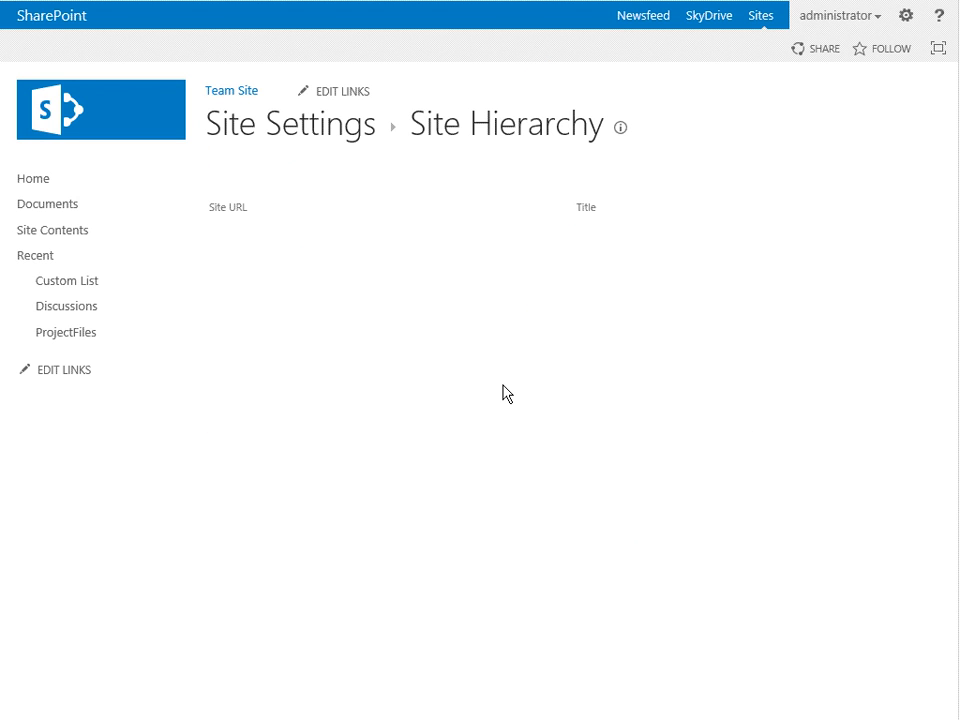
pyautogui.click(12, 15)
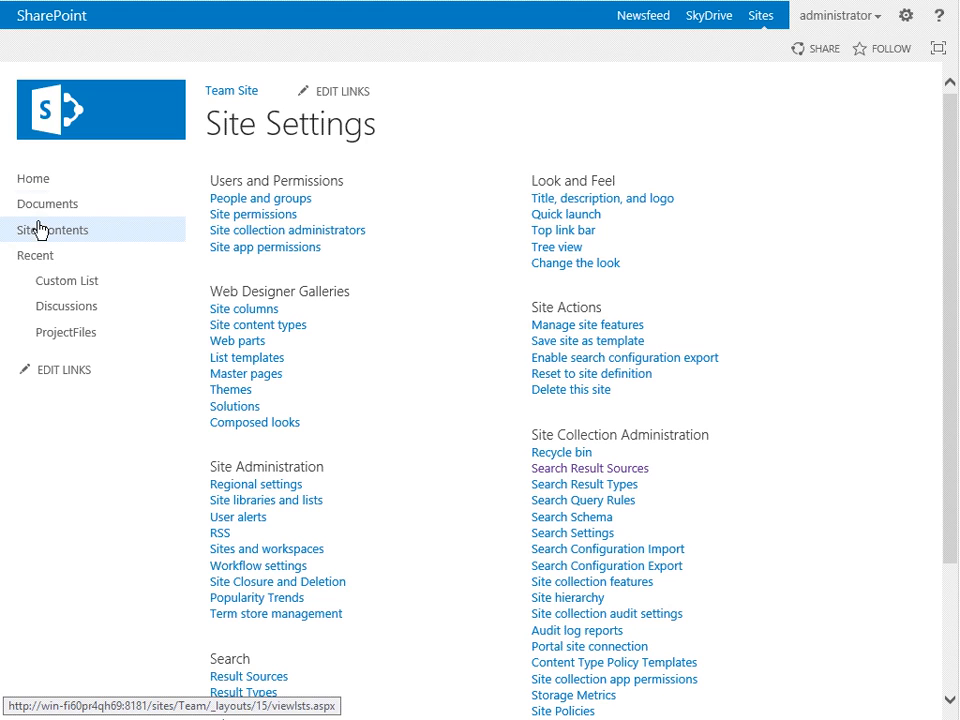
# Start a new subsite from Site Contents, titled SubProject 1 with URL name SubProject1 and the Project Site template
pyautogui.click(126, 229)
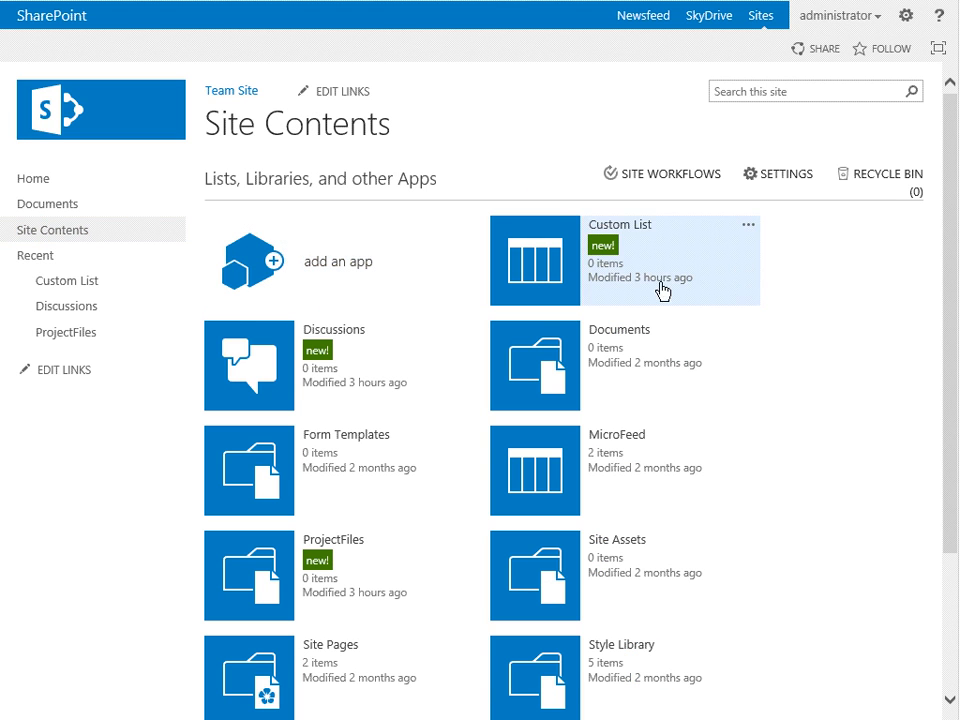
pyautogui.scroll(-2, 770, 382)
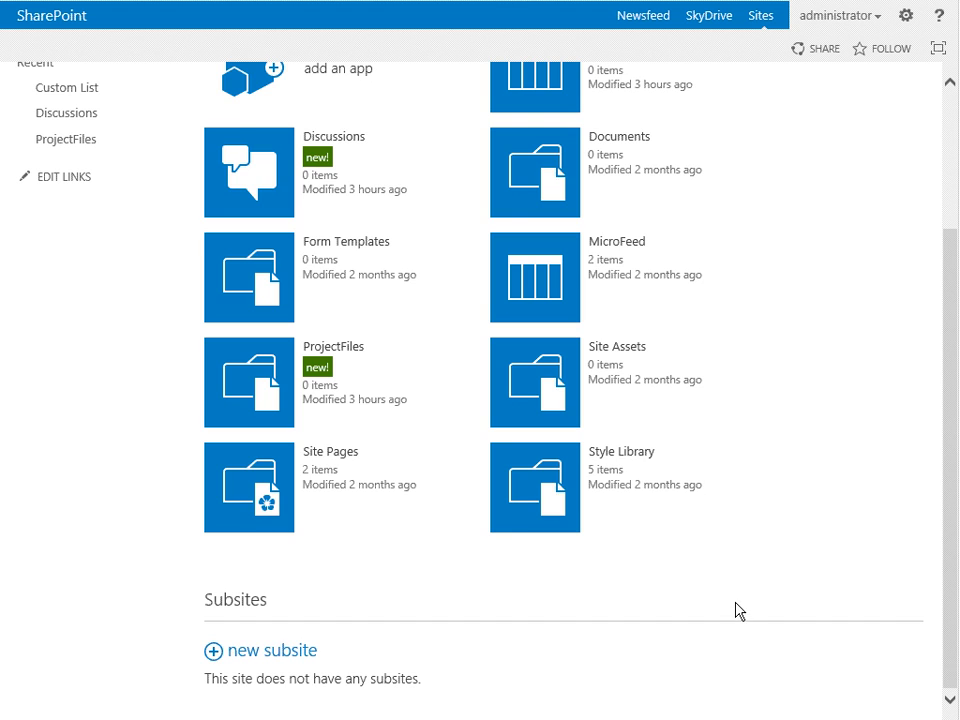
pyautogui.click(568, 207)
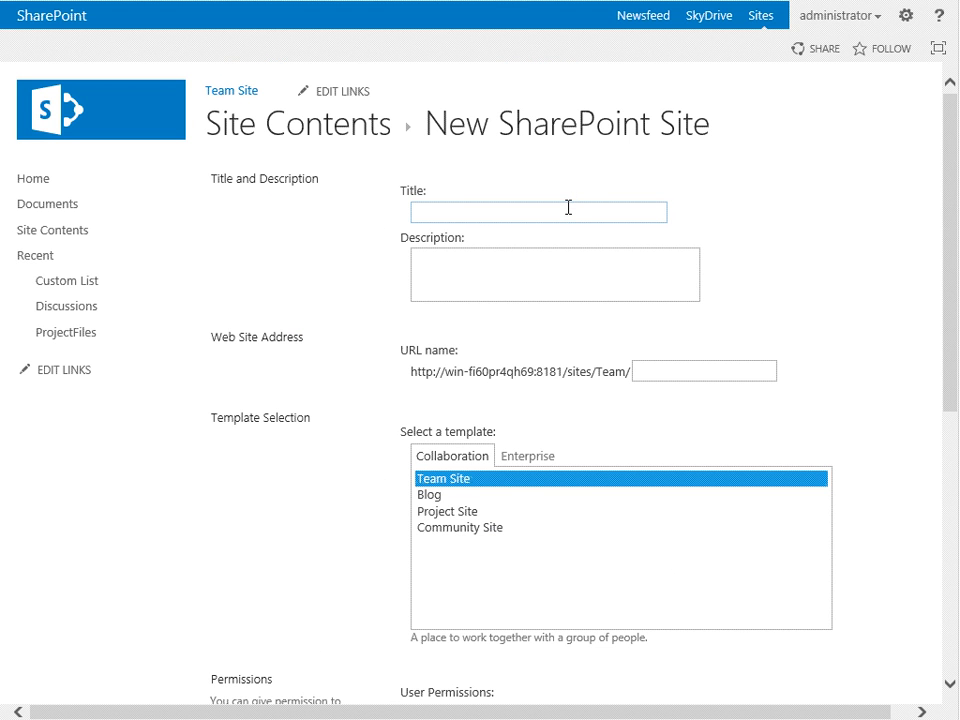
pyautogui.write('SubProject 1')
pyautogui.press('Tab')
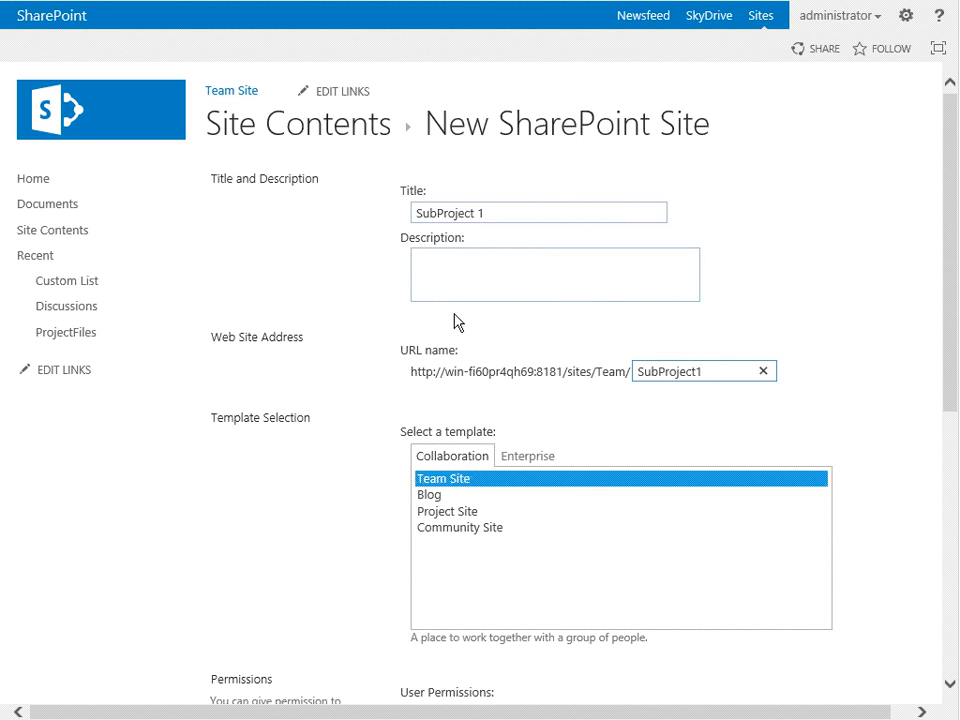
pyautogui.click(440, 512)
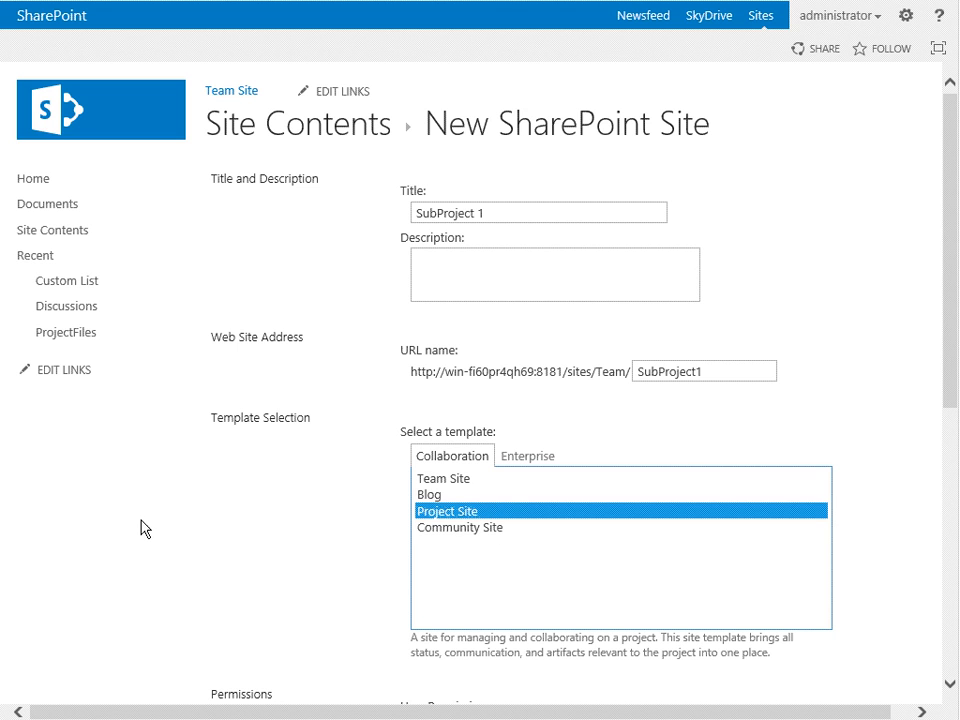
# Set the subsite to display on the parent's Quick Launch, keep the other permission and navigation defaults, and create it
pyautogui.scroll(-1, 195, 538)
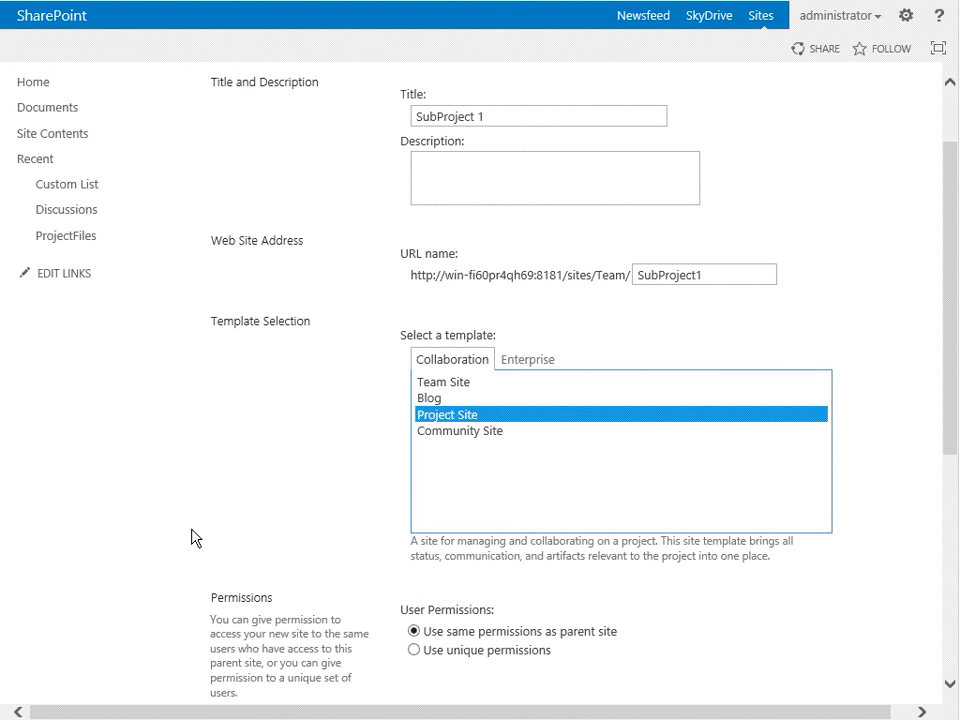
pyautogui.scroll(-1, 230, 520)
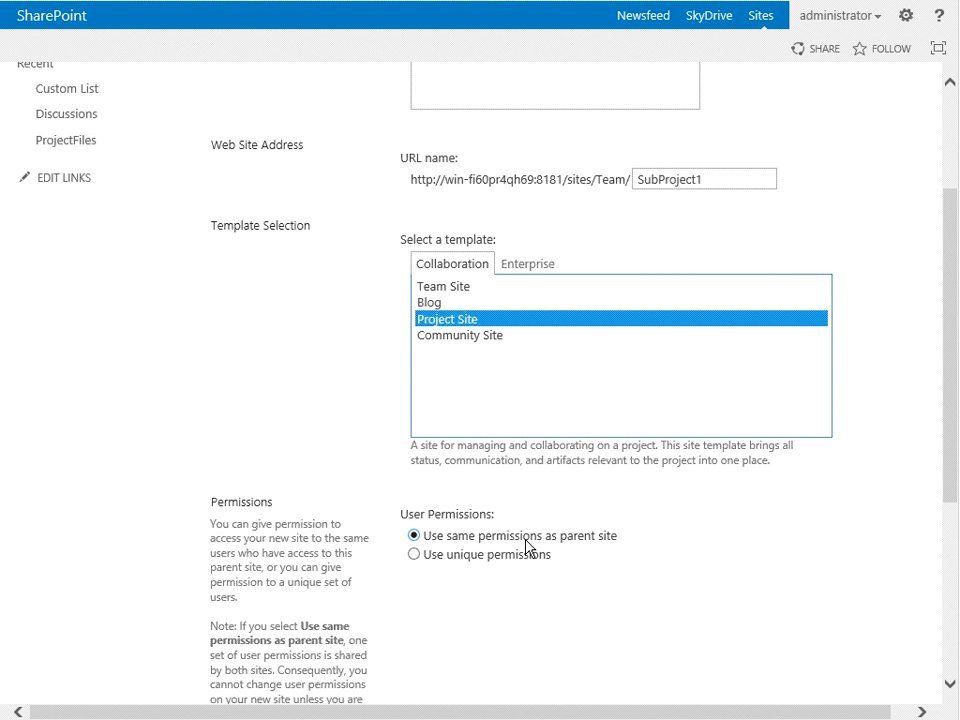
pyautogui.scroll(-4, 718, 553)
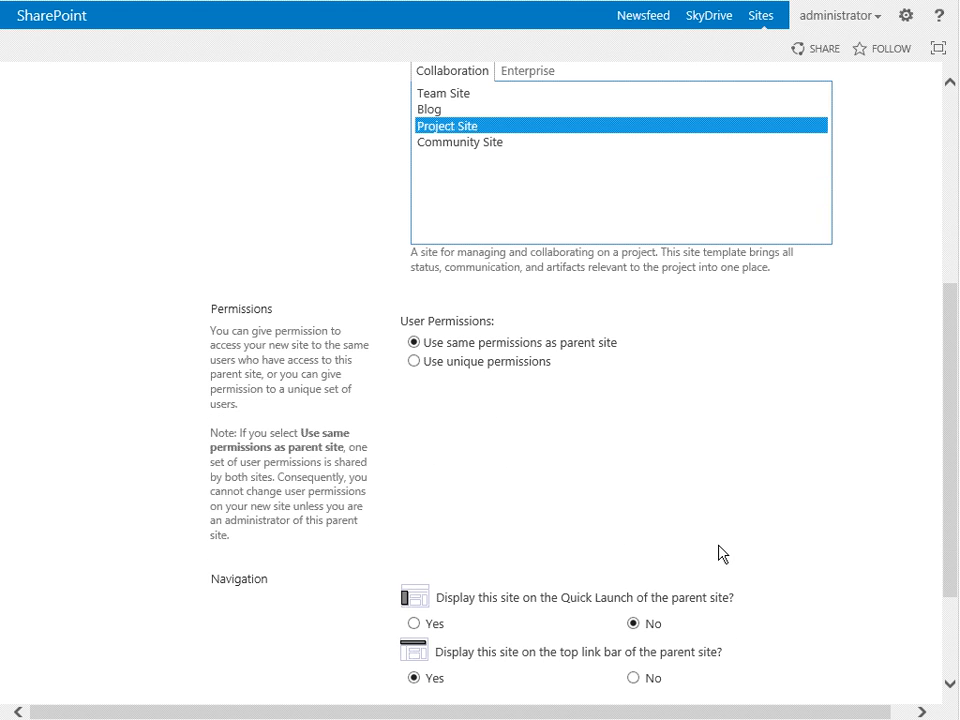
pyautogui.scroll(-2, 876, 482)
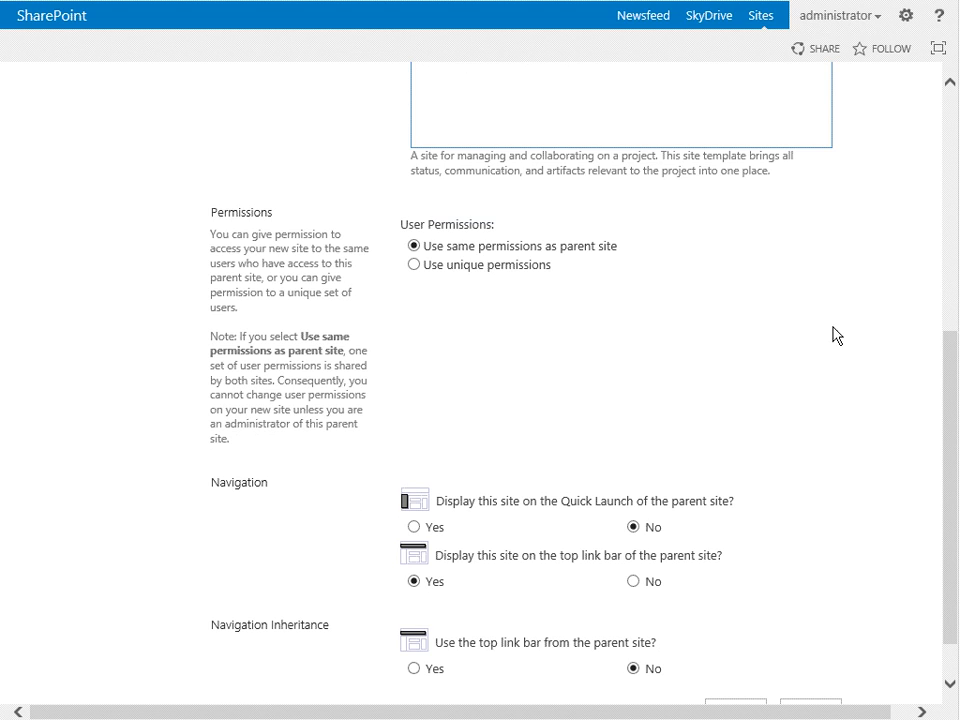
pyautogui.click(415, 528)
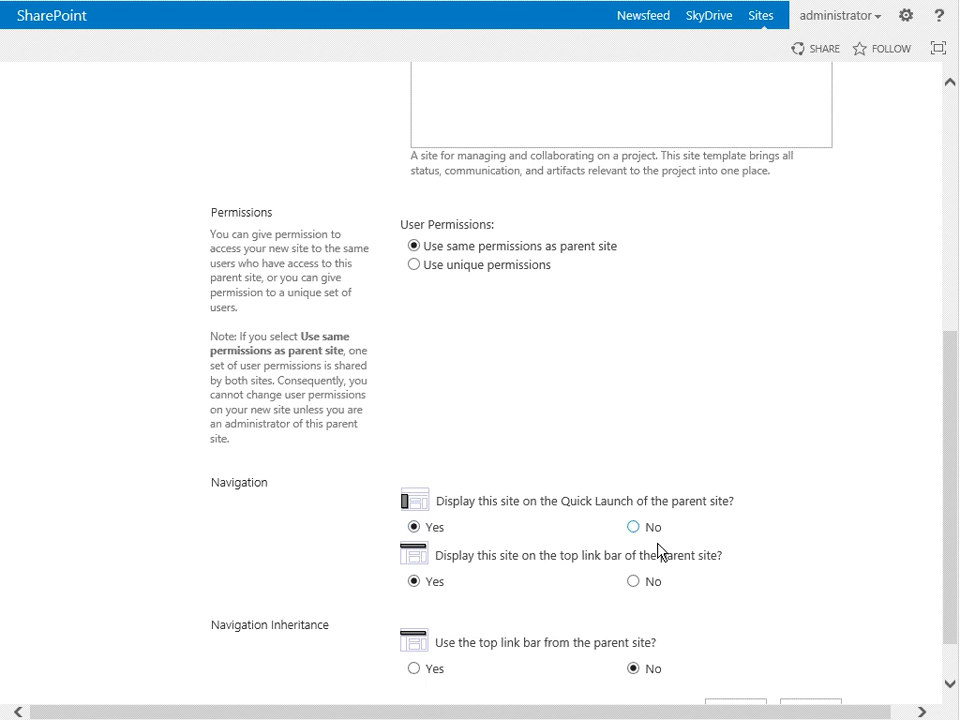
pyautogui.scroll(-1, 668, 588)
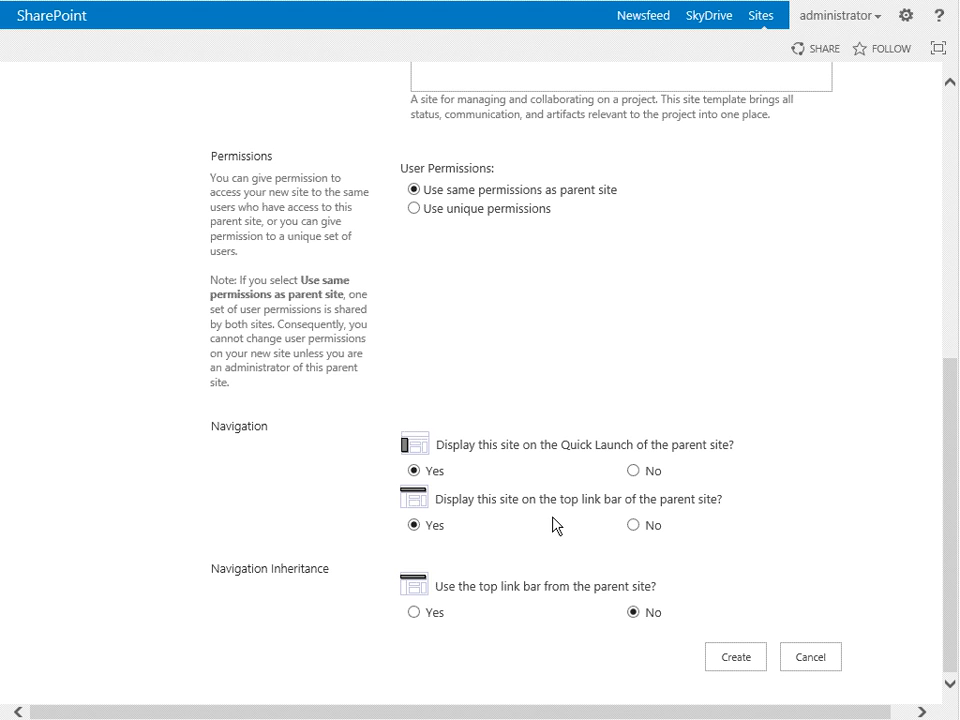
pyautogui.click(734, 662)
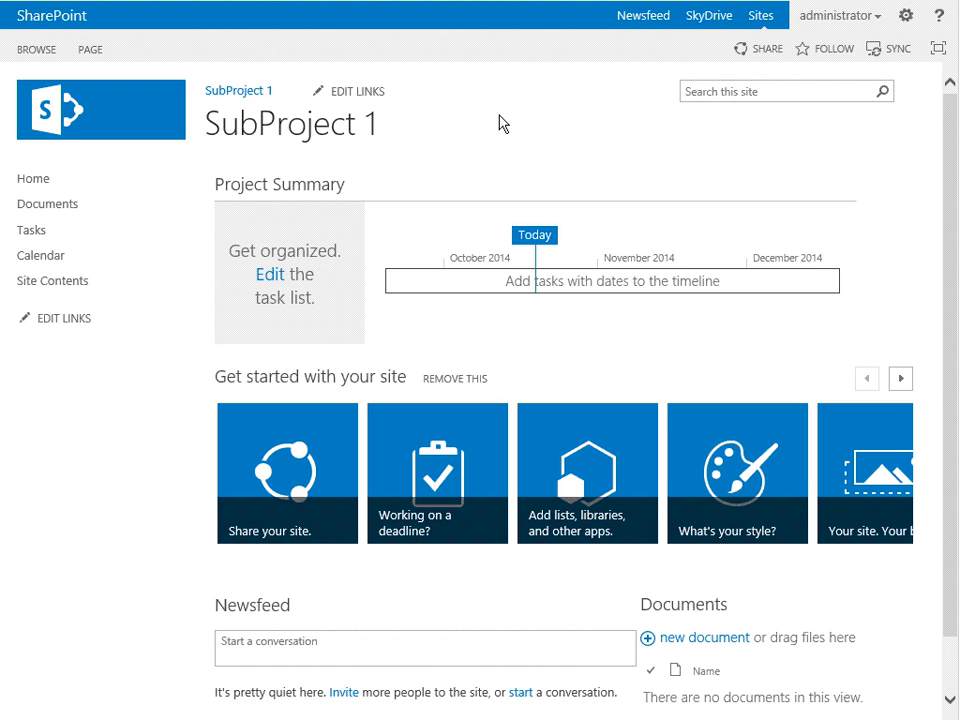
# Go to the parent team site's home page by cutting the web address back to sites/Team/
pyautogui.moveTo(289, 21)
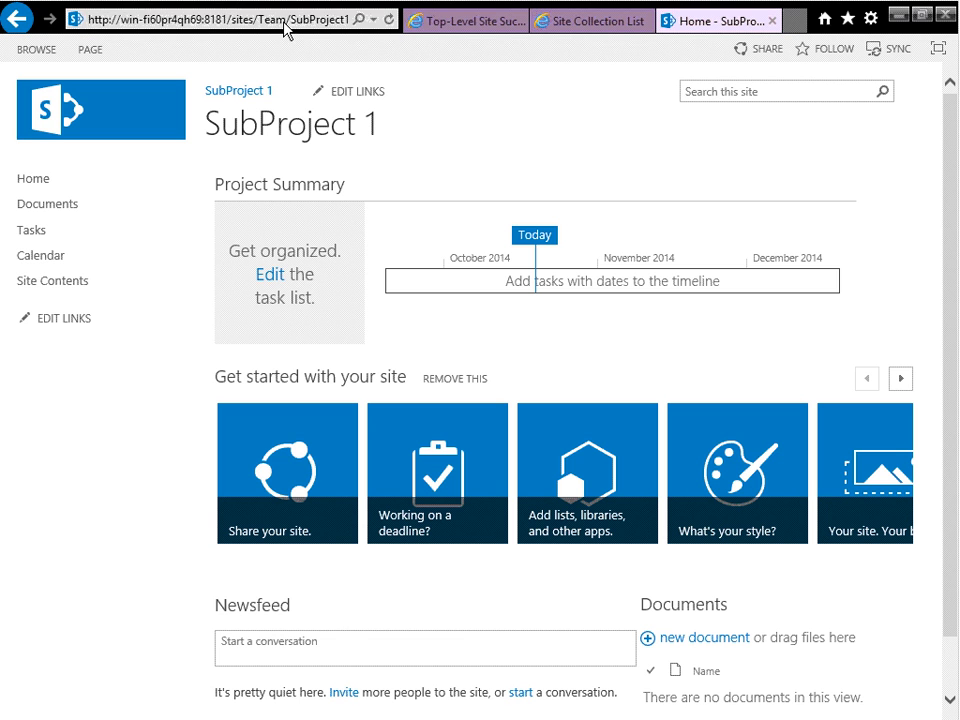
pyautogui.click(215, 19)
pyautogui.click(215, 19)
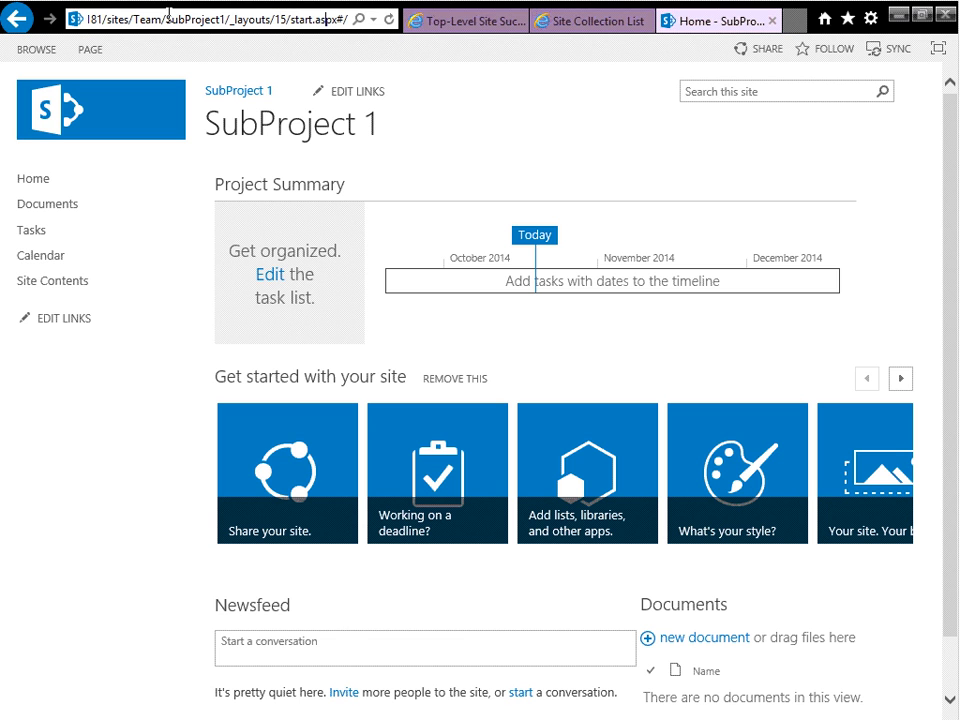
pyautogui.moveTo(166, 19); pyautogui.dragTo(437, 28)
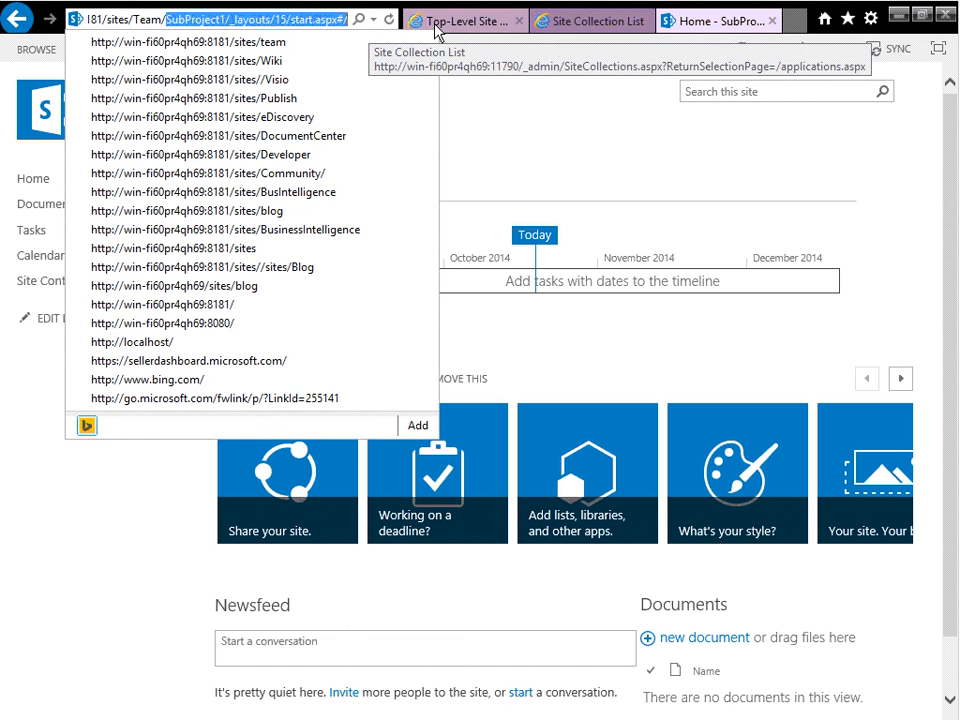
pyautogui.press('BackSpace')
pyautogui.press('Return')
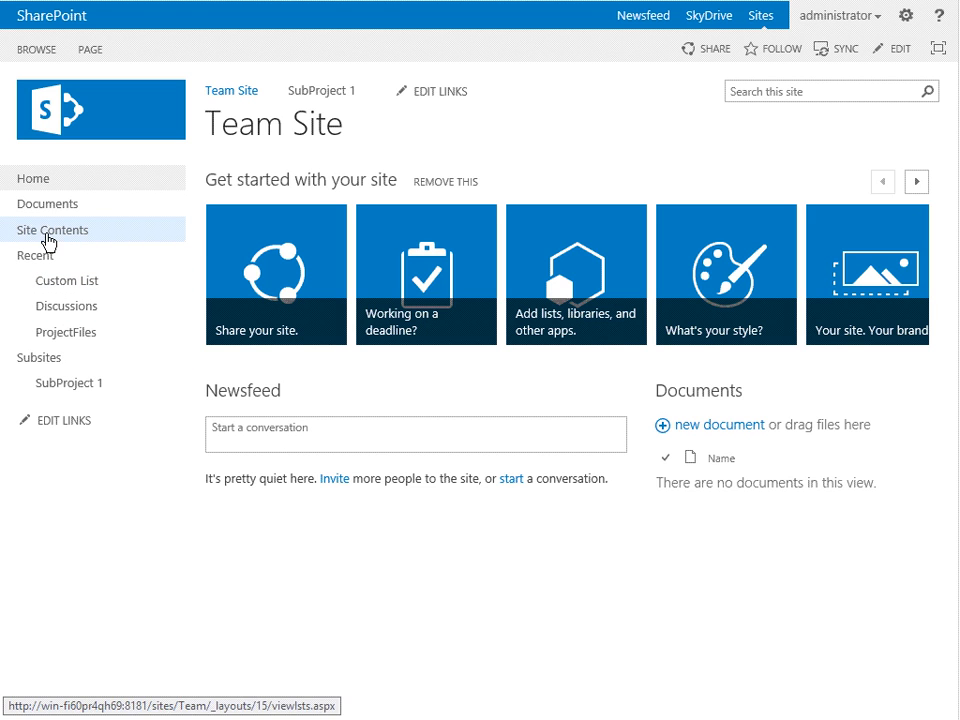
# Open the team site's Site Settings from Site Contents and view the Site Hierarchy
pyautogui.click(45, 234)
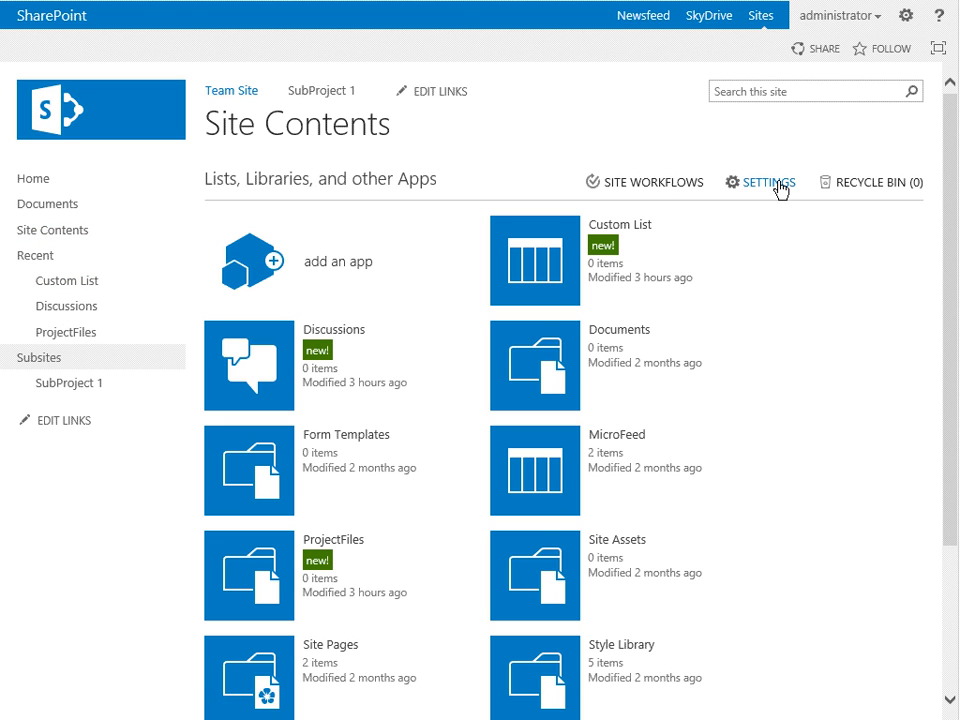
pyautogui.click(781, 186)
pyautogui.scroll(-3, 706, 495)
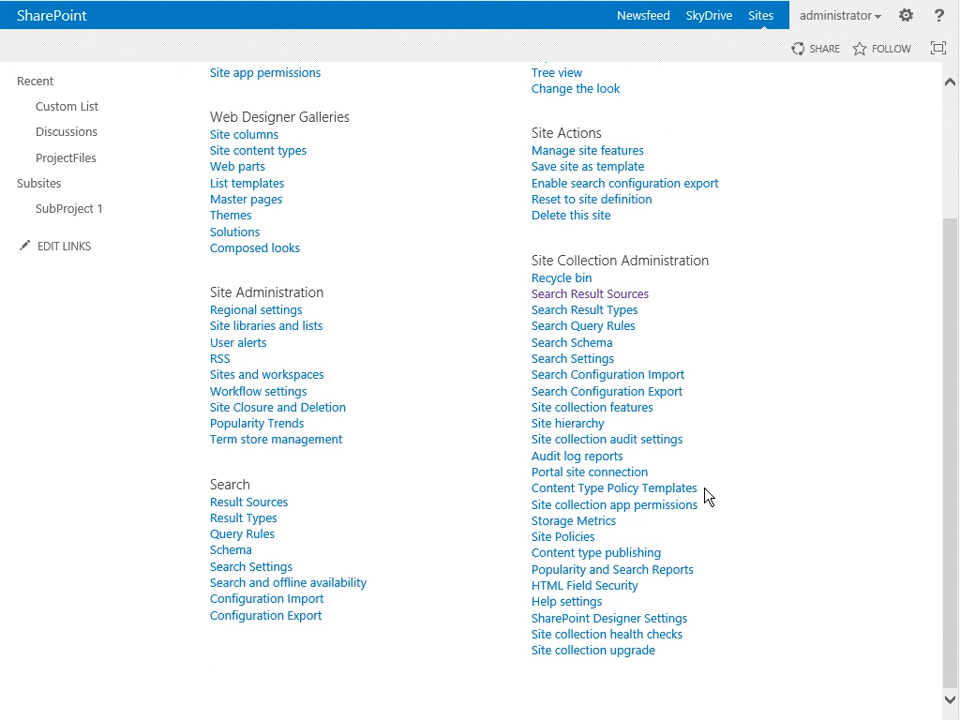
pyautogui.click(580, 424)
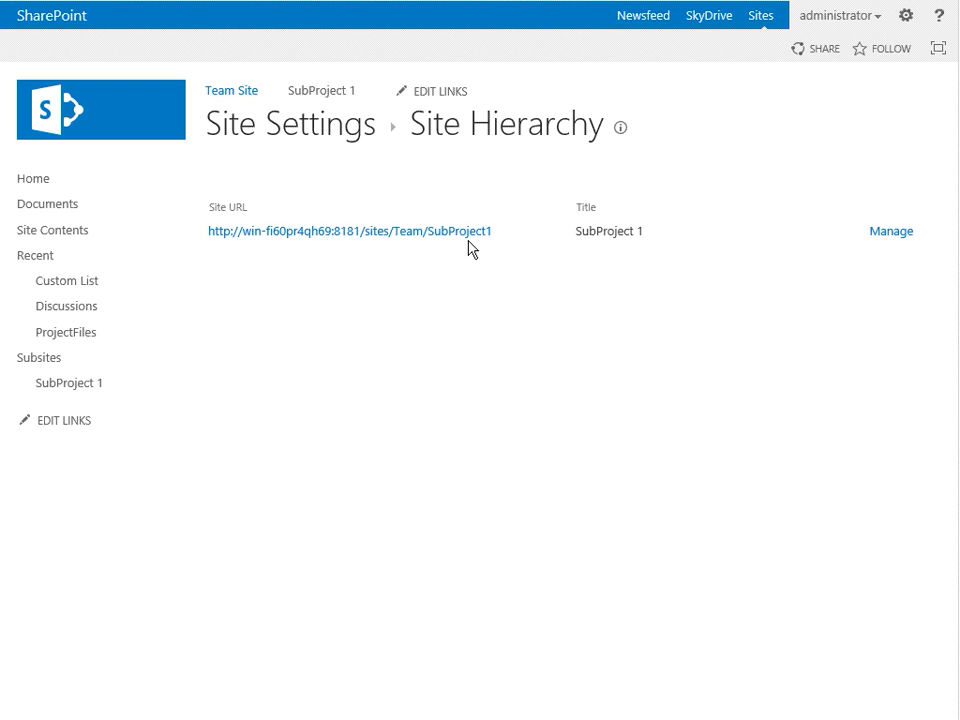
# Open the management settings of SubProject 1, review its setting groups, and go to the top level site settings
pyautogui.click(884, 233)
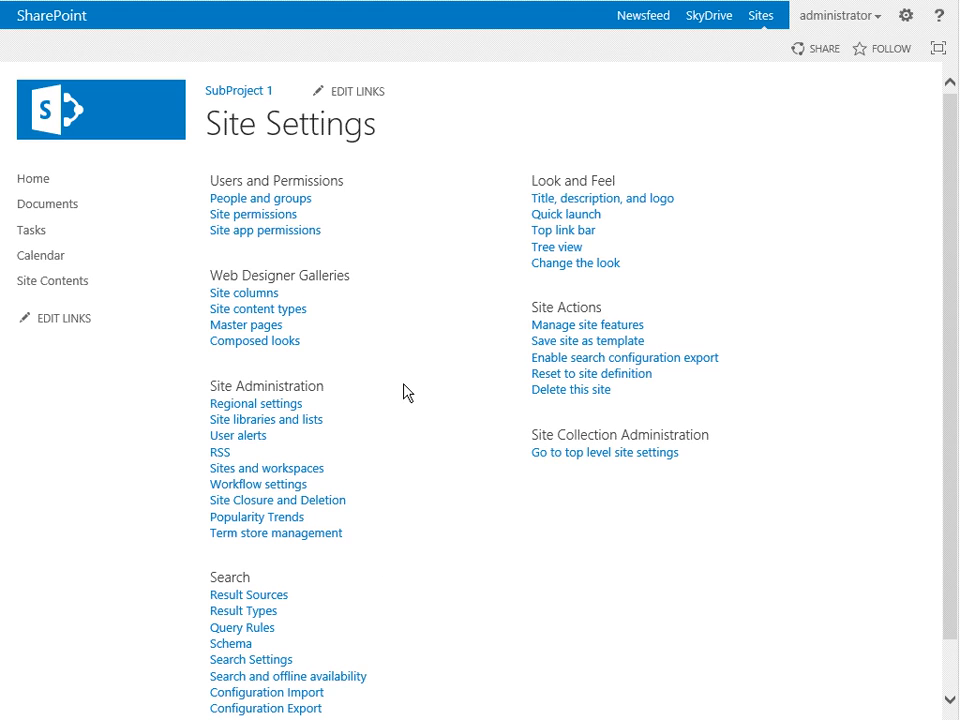
pyautogui.scroll(-2, 403, 350)
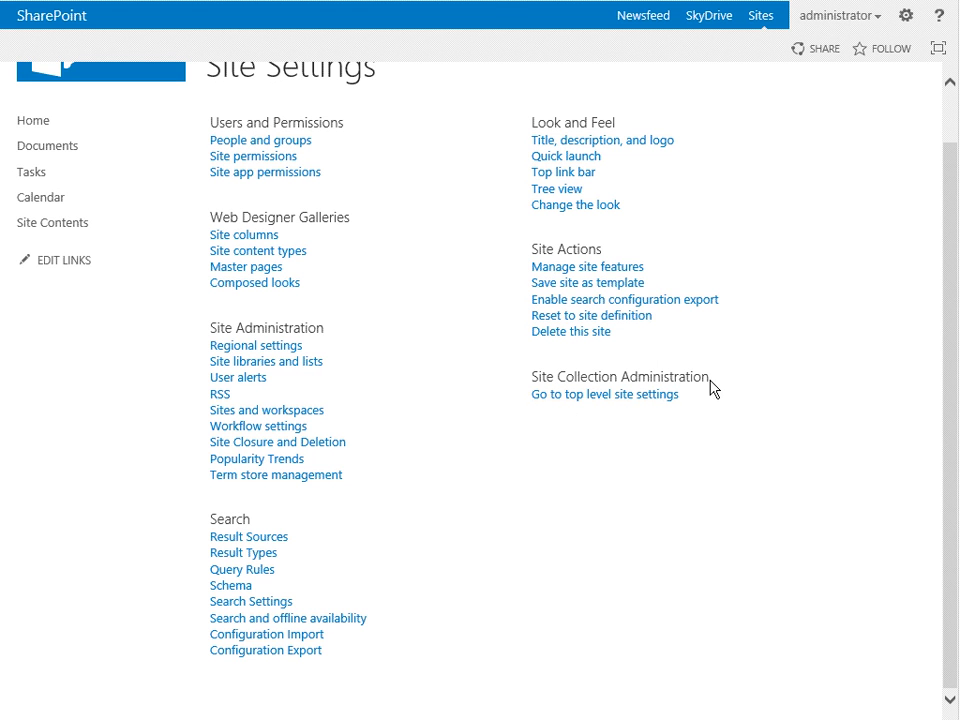
pyautogui.click(556, 396)
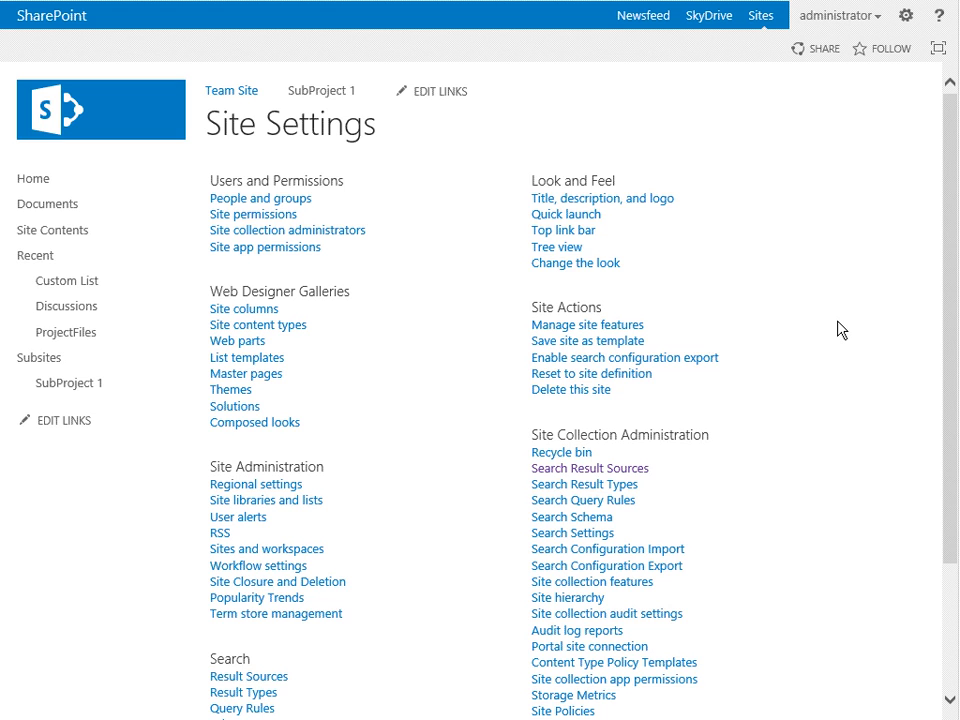
# Open the site collection audit settings, enable automatic audit log trimming, and set the data retention to 30 days
pyautogui.scroll(-3, 841, 330)
pyautogui.scroll(3, 838, 330)
pyautogui.scroll(-3, 813, 545)
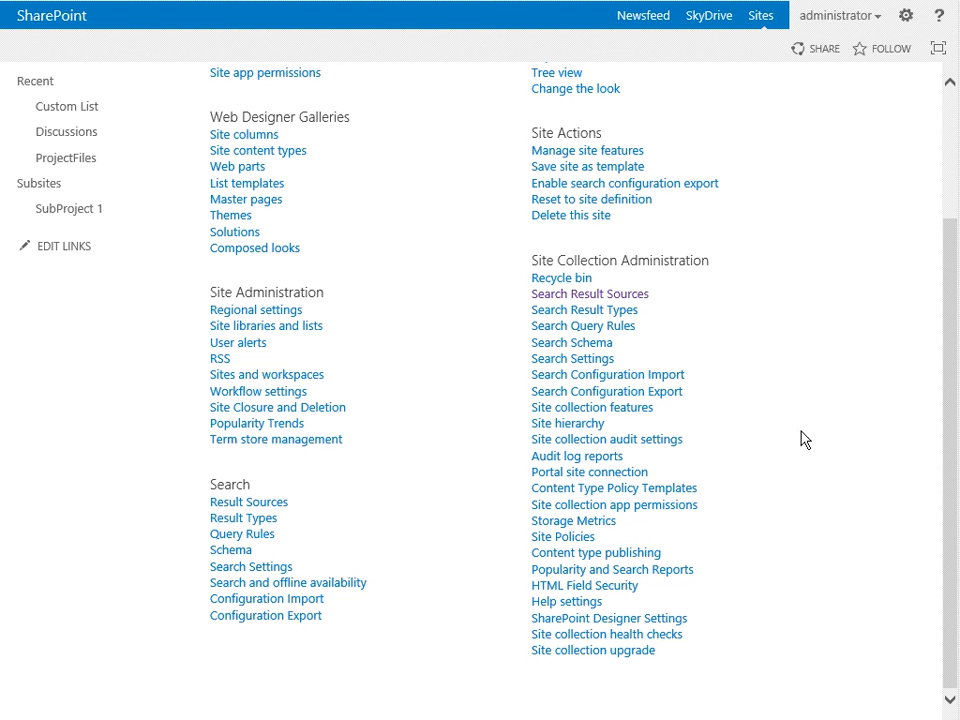
pyautogui.click(634, 443)
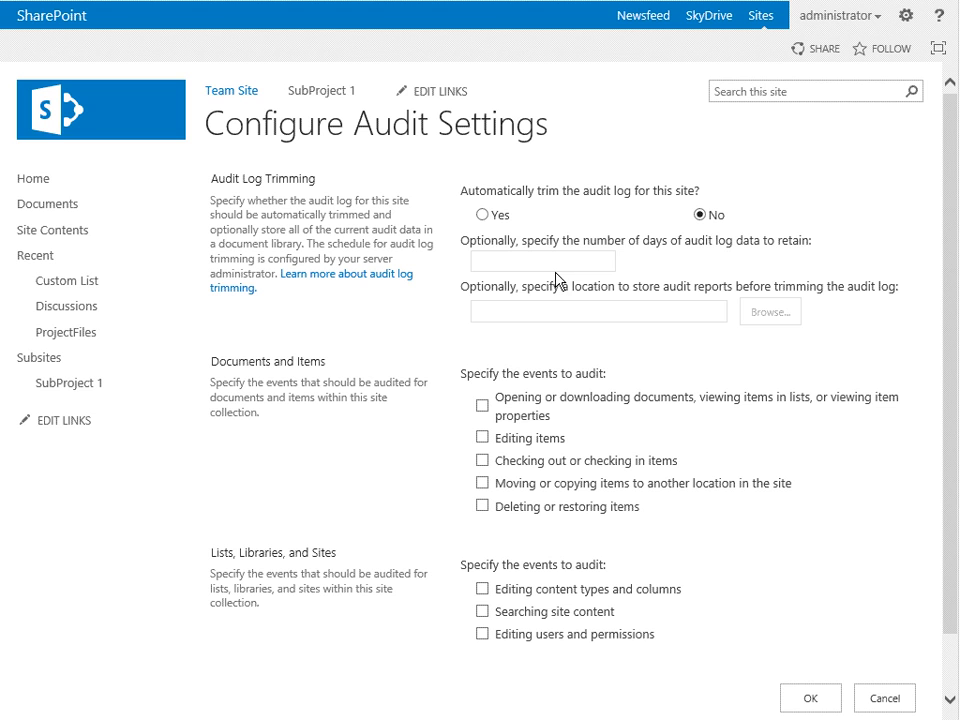
pyautogui.click(484, 214)
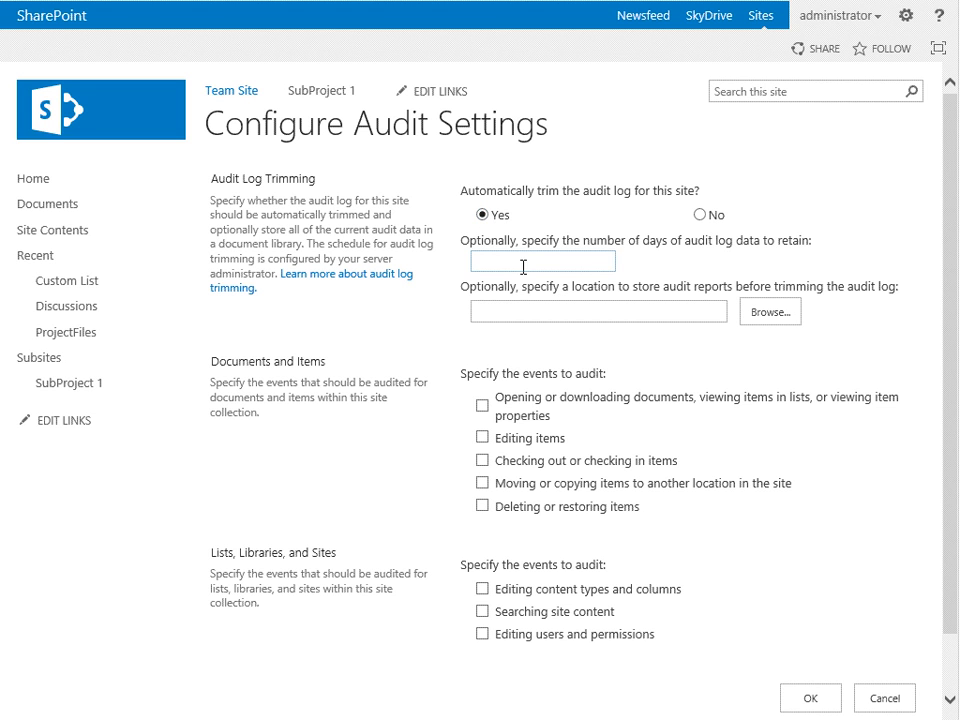
pyautogui.click(527, 264)
pyautogui.write('30')
# Look through the lists and libraries offered as the audit report storage location without choosing one
pyautogui.click(672, 312)
pyautogui.click(549, 311)
pyautogui.click(790, 316)
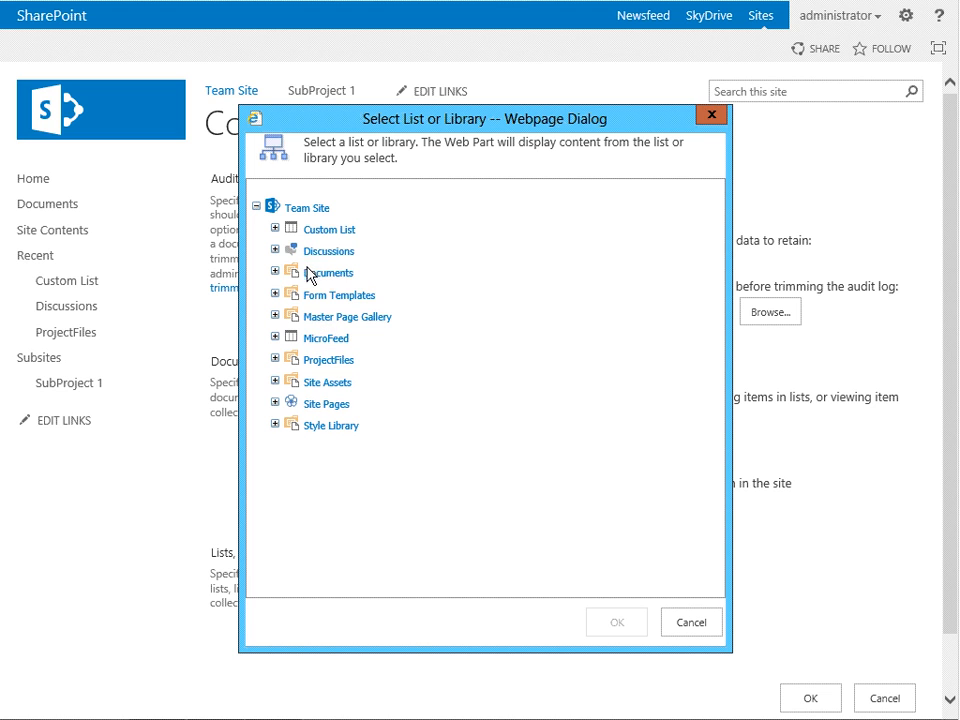
pyautogui.click(718, 123)
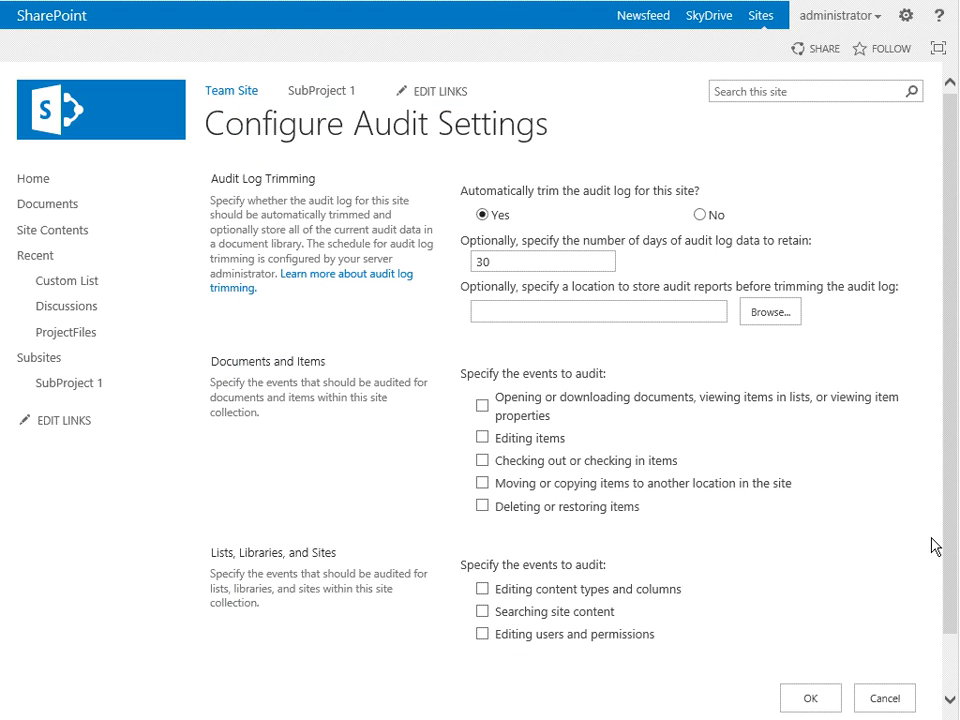
# Enable auditing of Editing users and permissions and save the audit settings
pyautogui.scroll(-1, 880, 540)
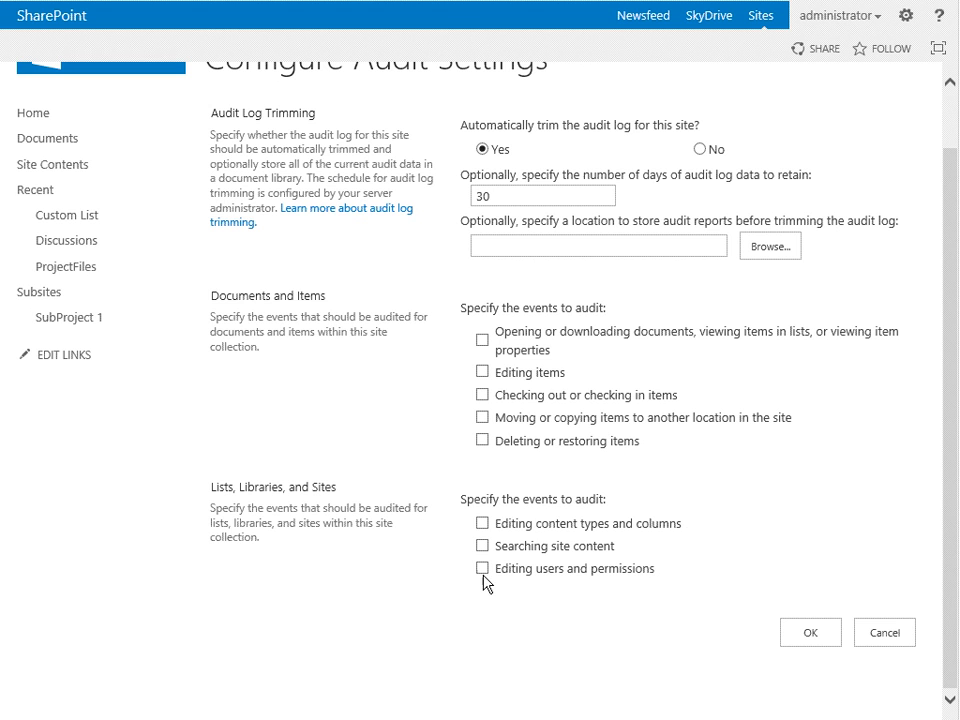
pyautogui.click(484, 569)
pyautogui.click(808, 640)
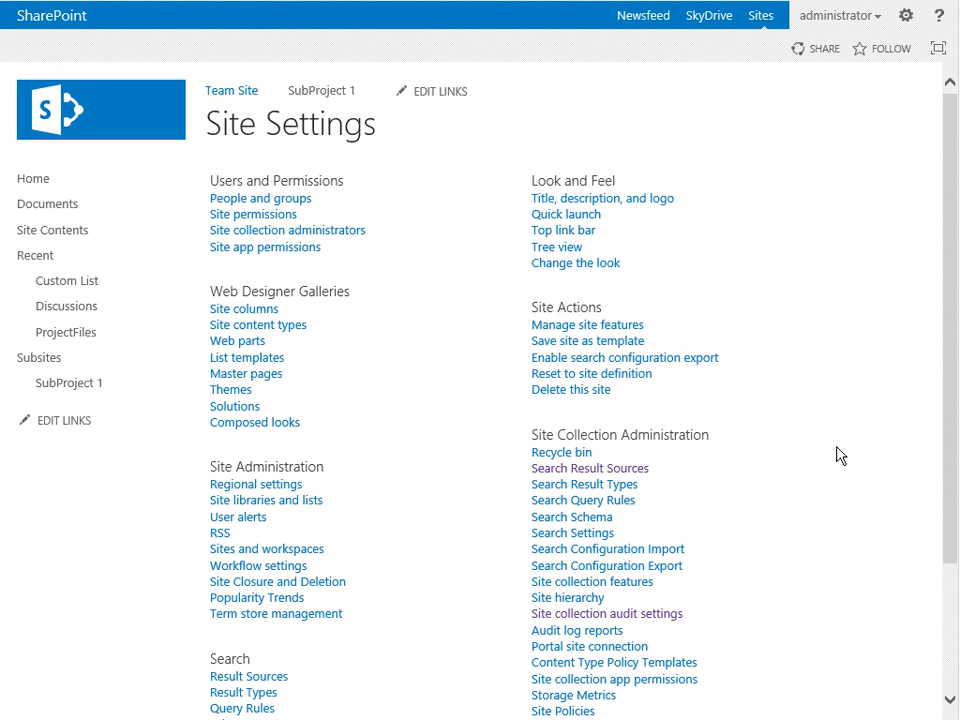
# Open the audit log reports, look at the save location setting of the Content viewing report, and cancel the report
pyautogui.scroll(-1, 841, 460)
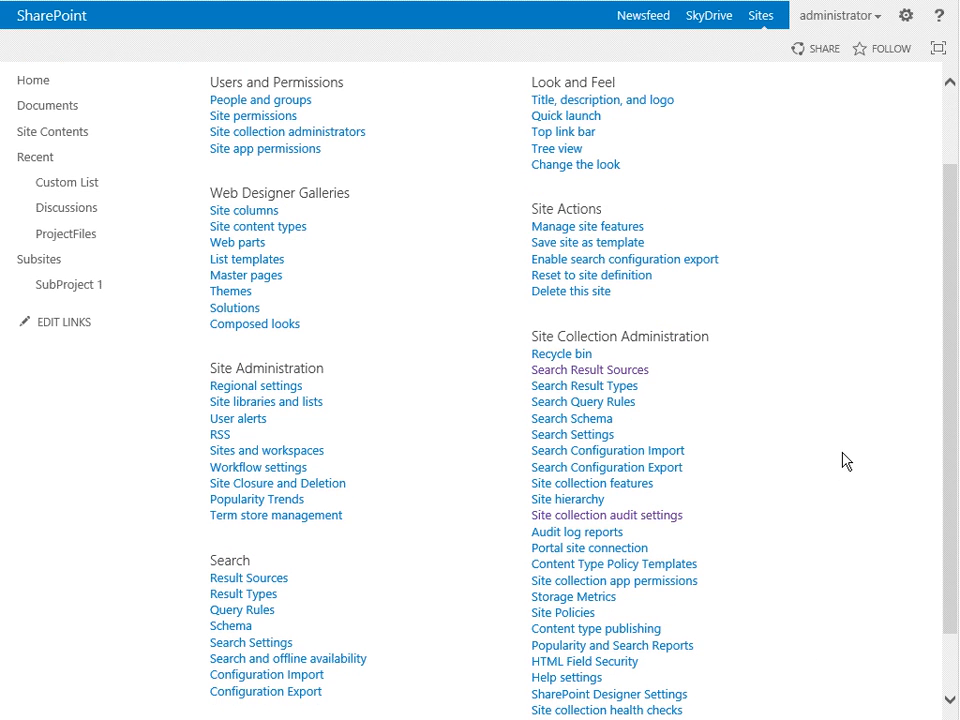
pyautogui.click(598, 537)
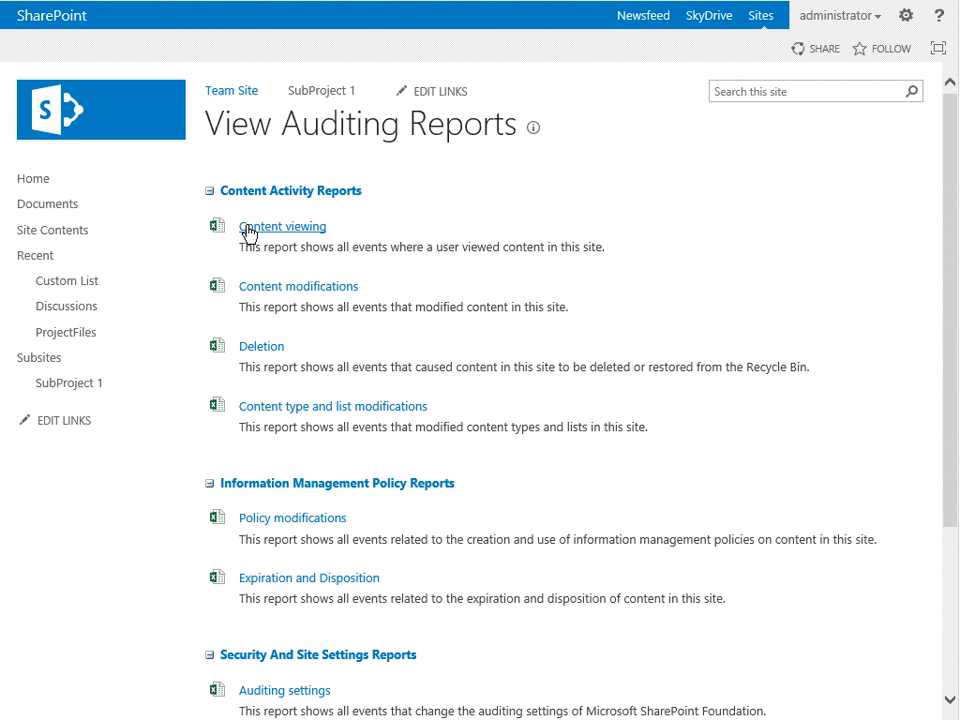
pyautogui.click(303, 226)
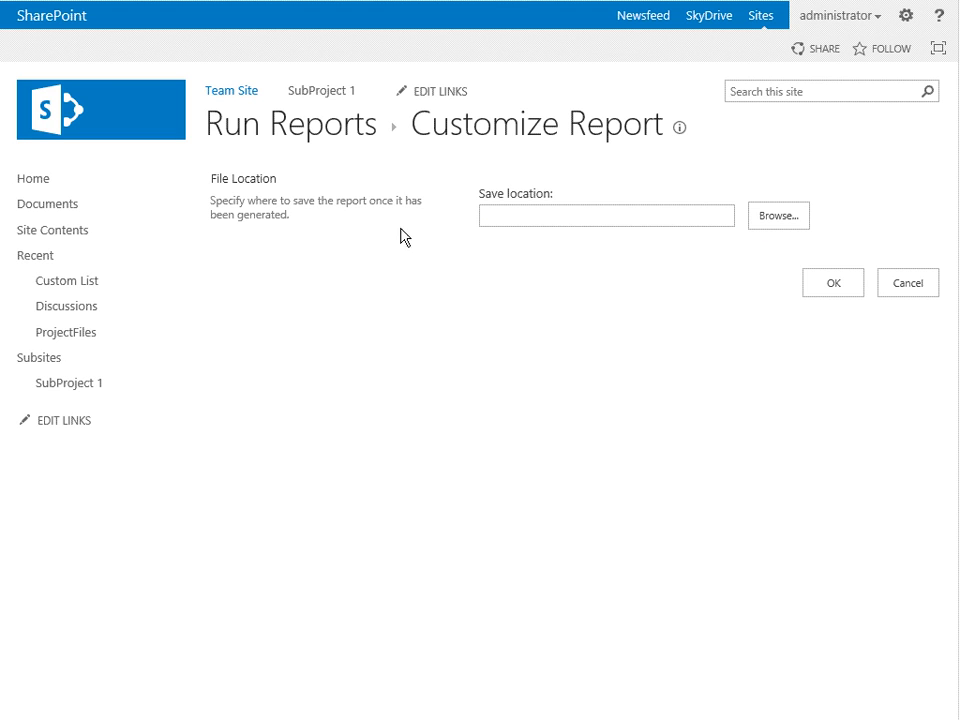
pyautogui.click(928, 288)
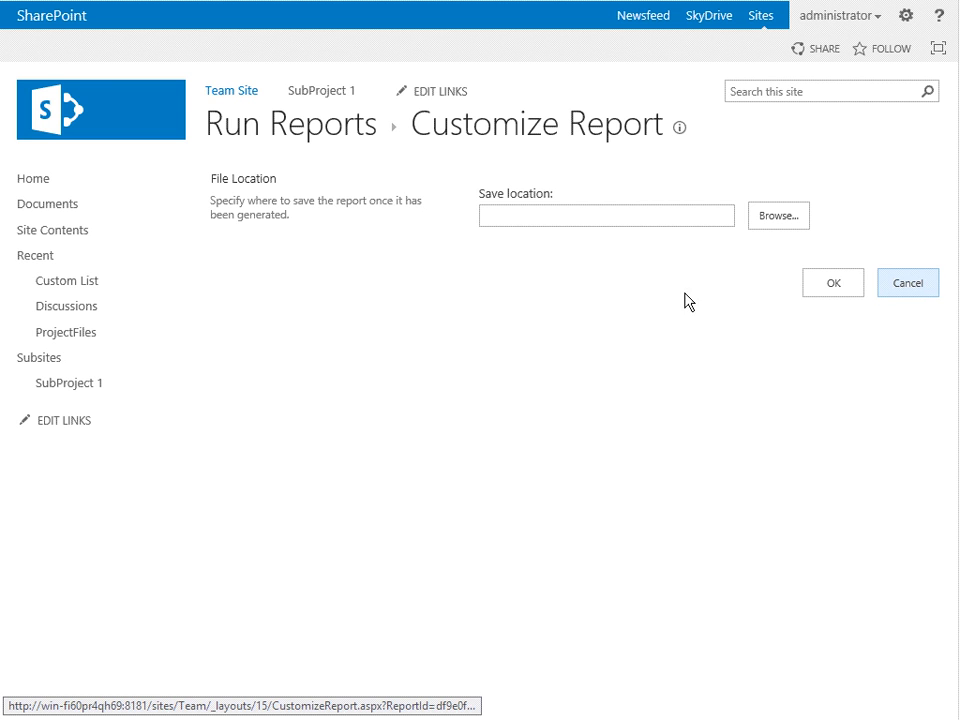
pyautogui.scroll(-1, 840, 455)
pyautogui.scroll(-2, 840, 455)
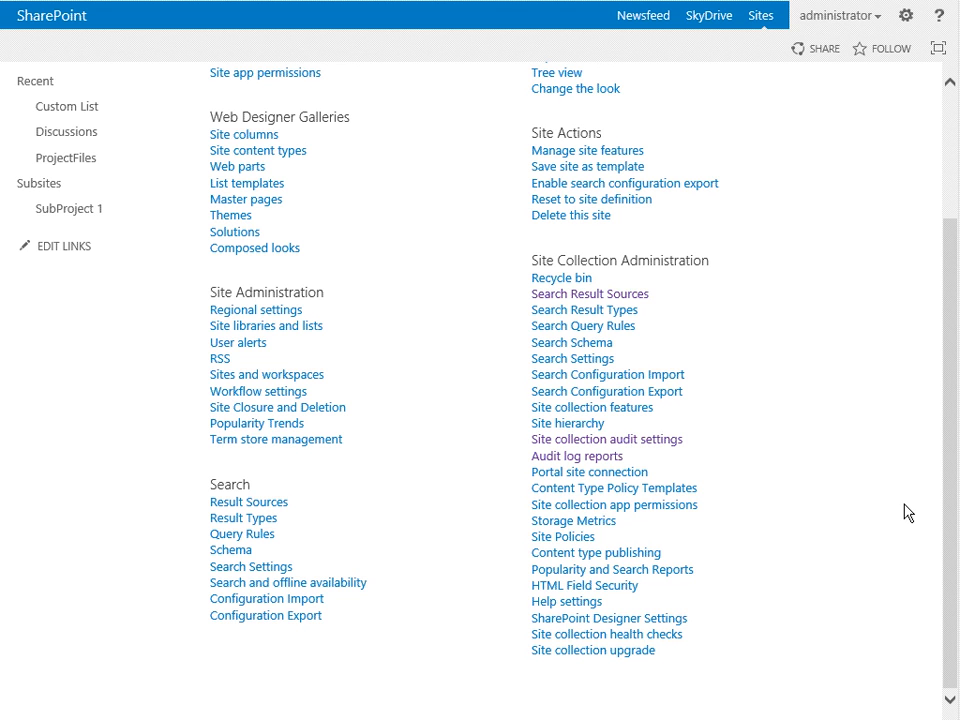
pyautogui.click(622, 476)
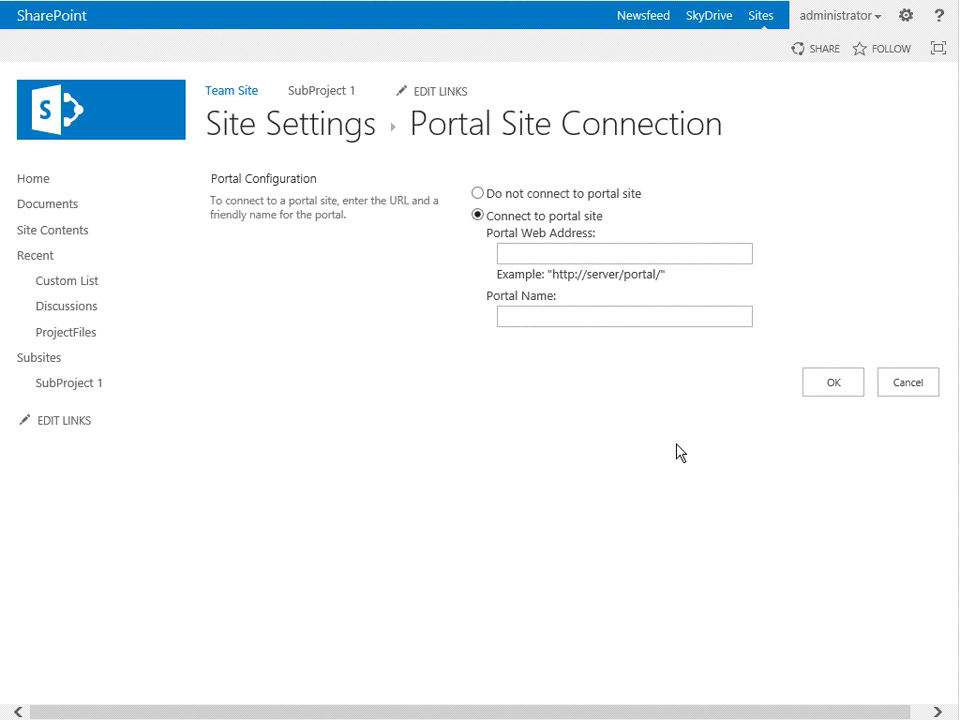
pyautogui.click(600, 255)
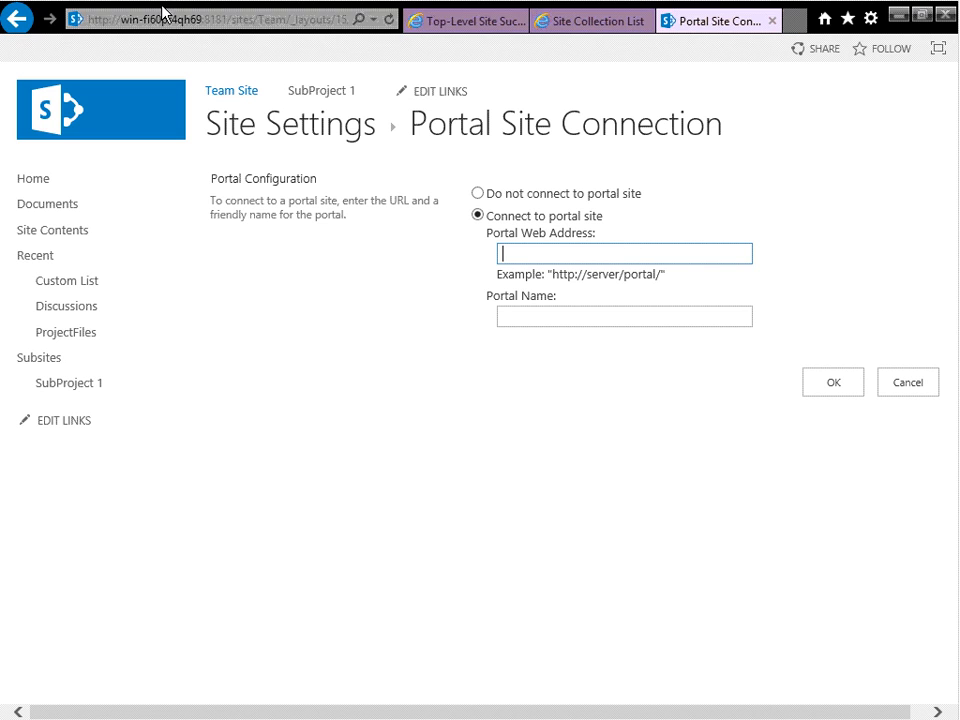
pyautogui.click(168, 19)
pyautogui.click(176, 19)
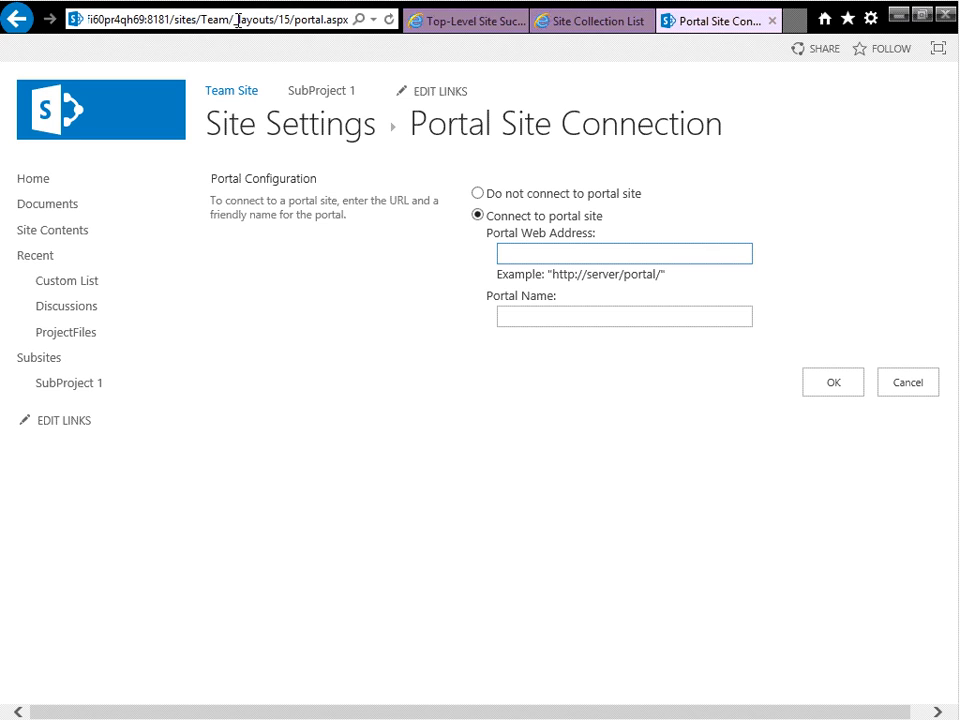
pyautogui.moveTo(229, 19); pyautogui.dragTo(62, 19)
pyautogui.hotkey('ctrl', 'c')
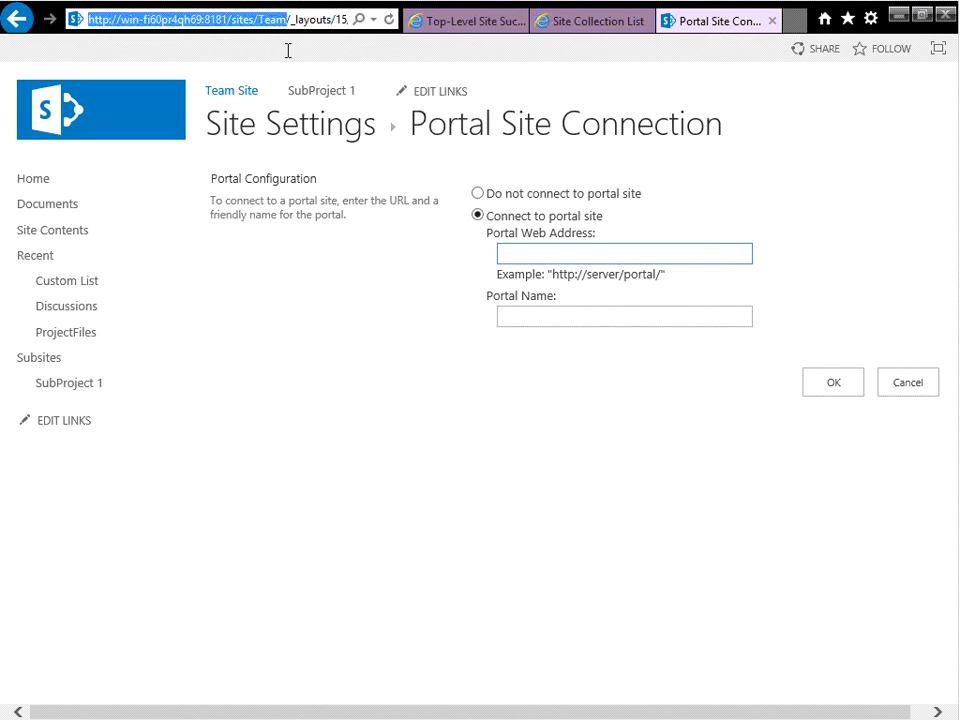
pyautogui.click(563, 253)
pyautogui.hotkey('ctrl', 'v')
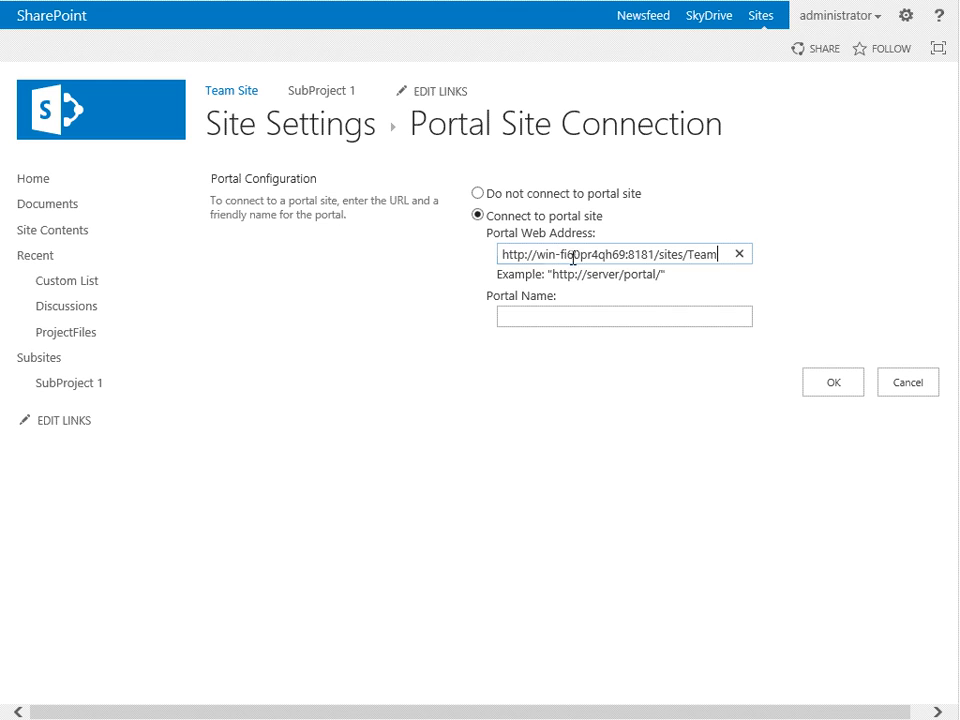
# Name the portal MyPortal and save the portal site connection
pyautogui.click(636, 314)
pyautogui.write('MyPortal')
pyautogui.click(808, 388)
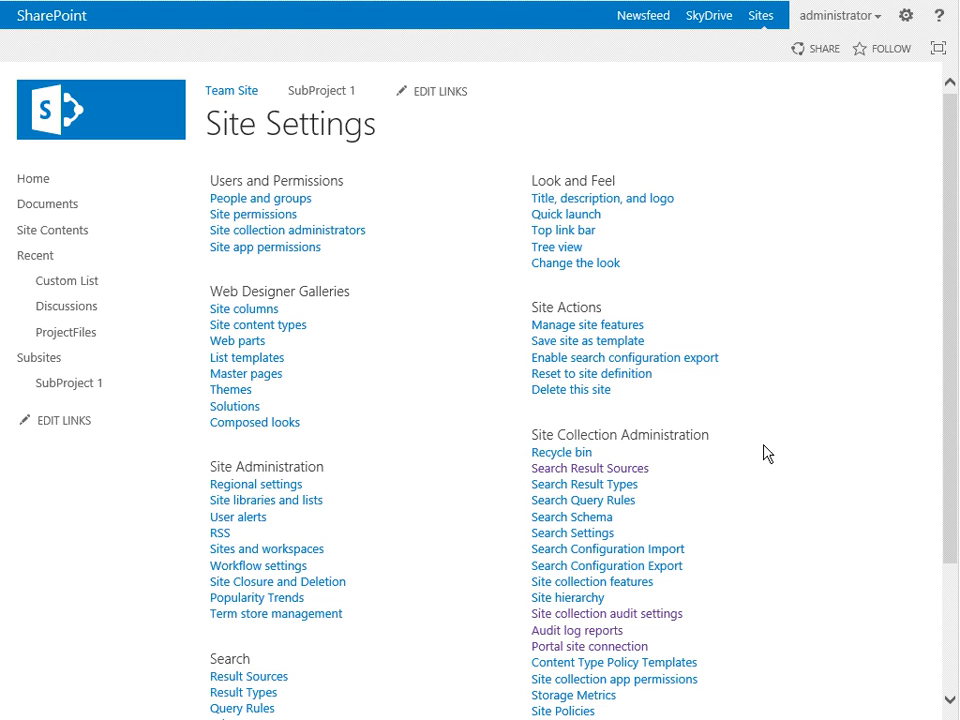
# Examine the name, statement, retention, auditing, barcode and label options of a new content type policy template, and cancel it
pyautogui.scroll(-2, 765, 516)
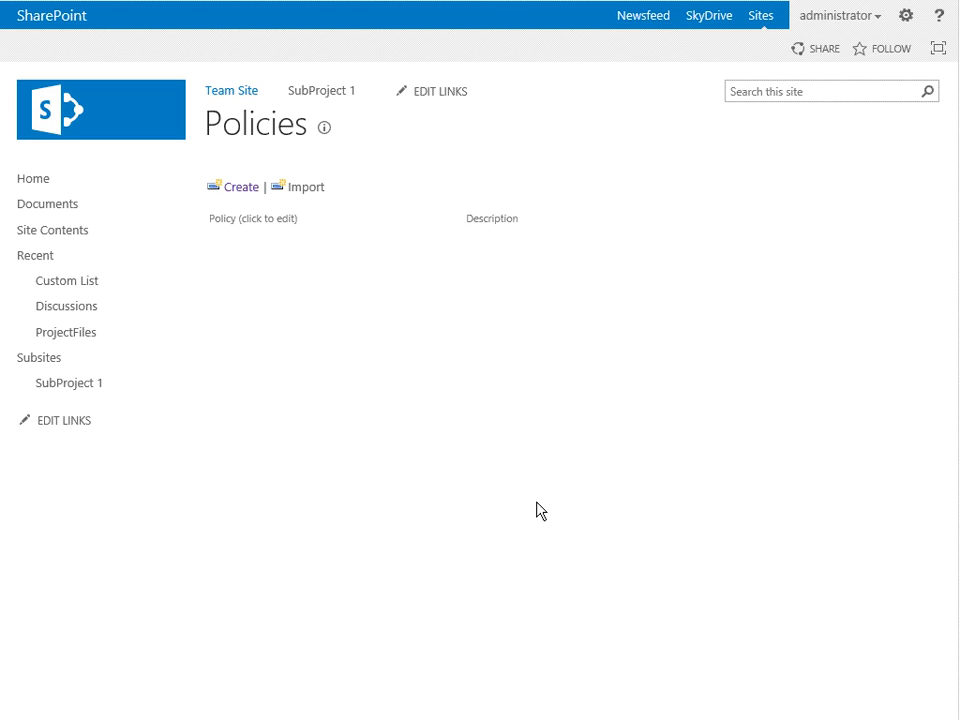
pyautogui.click(598, 213)
pyautogui.click(618, 297)
pyautogui.click(626, 386)
pyautogui.scroll(-2, 850, 412)
pyautogui.scroll(-2, 878, 413)
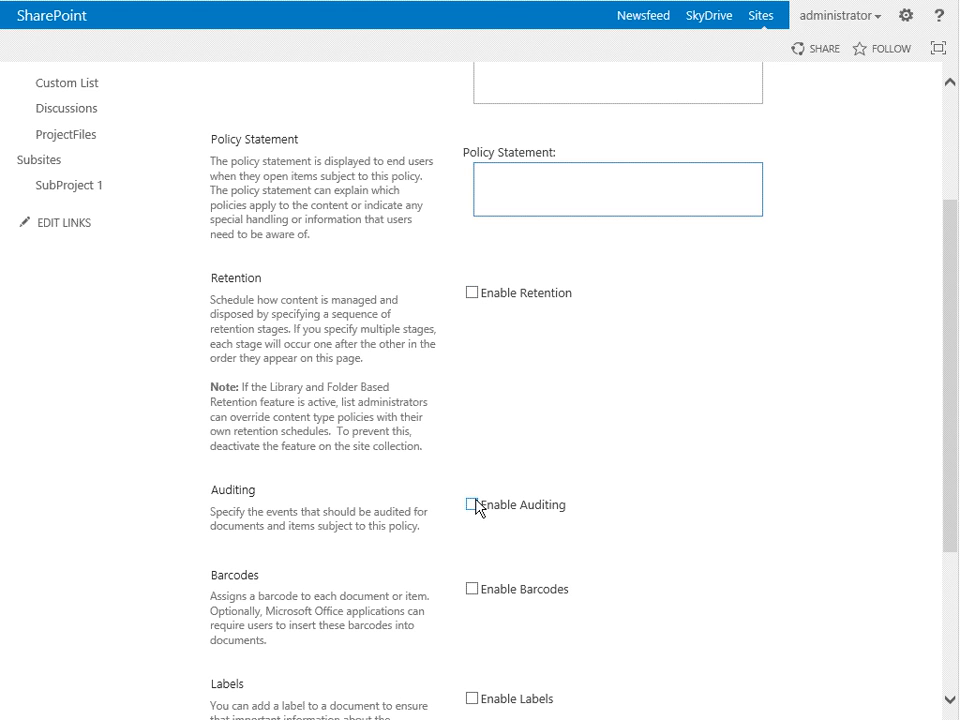
pyautogui.scroll(-2, 550, 495)
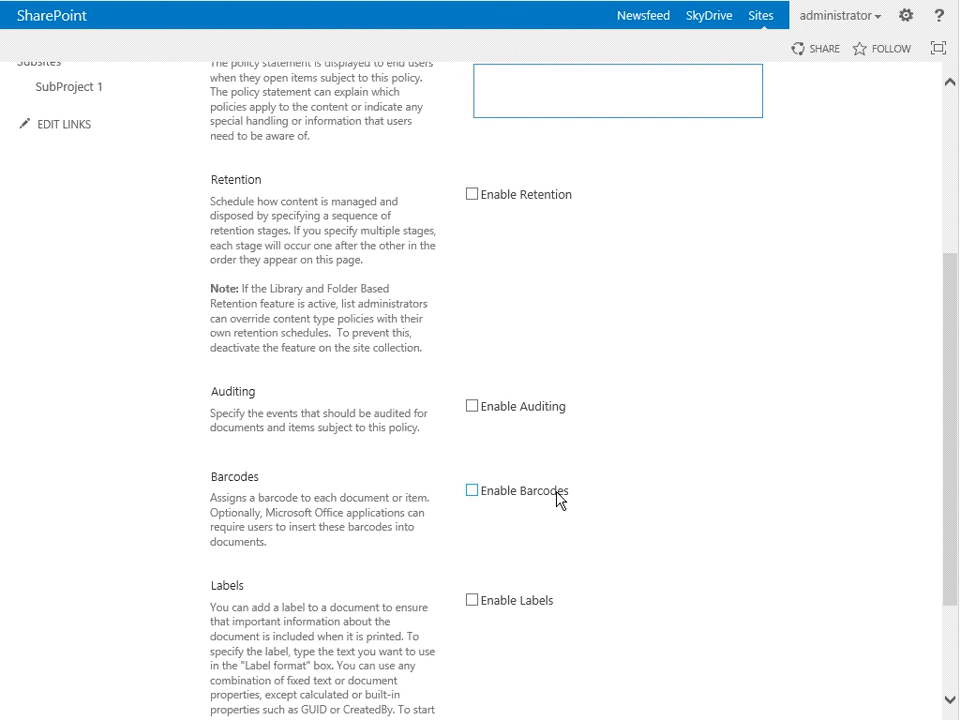
pyautogui.scroll(-2, 540, 520)
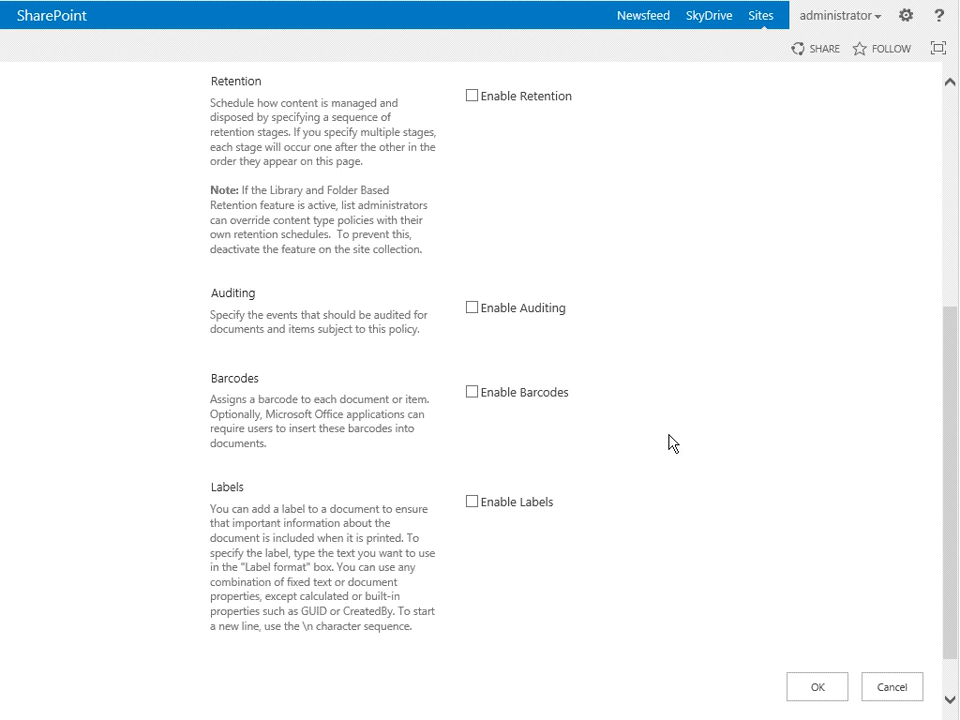
pyautogui.scroll(5, 758, 407)
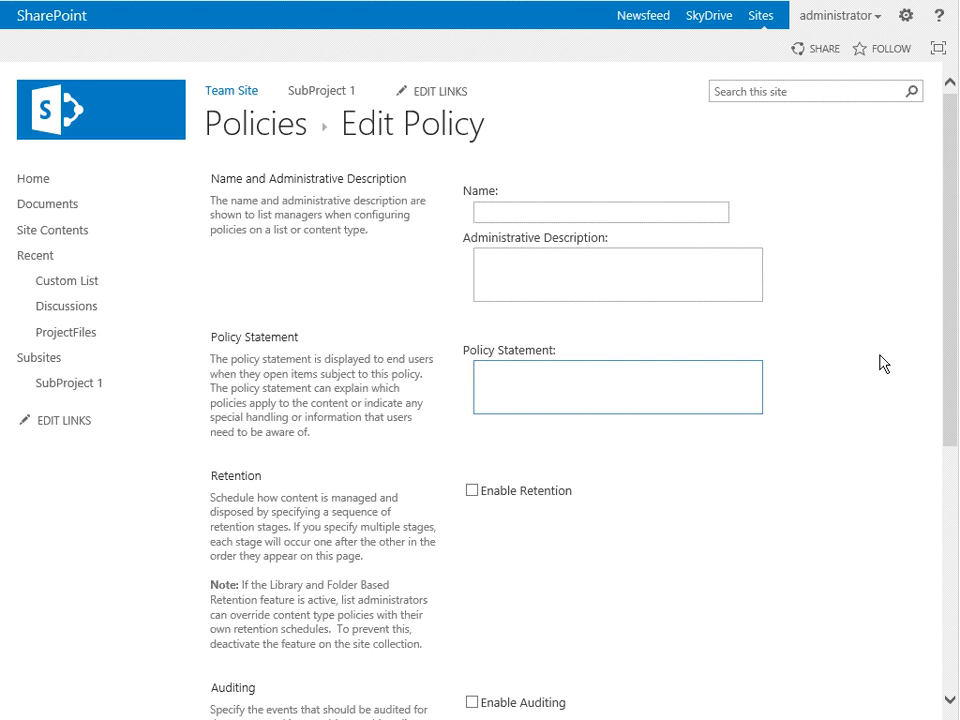
pyautogui.scroll(-5, 853, 338)
pyautogui.click(909, 636)
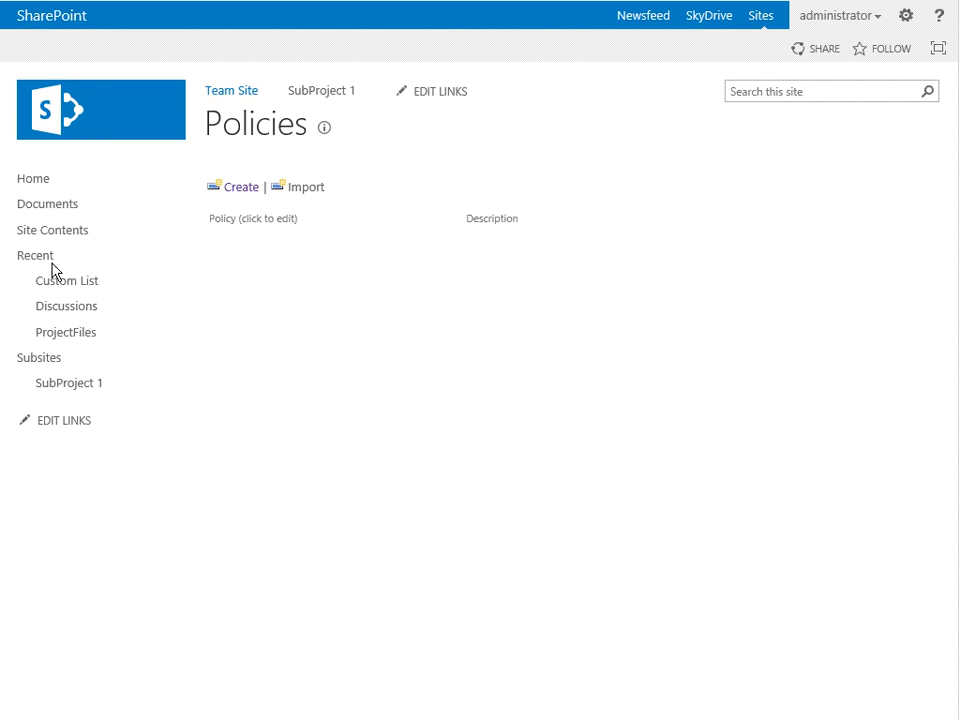
# Return to the team site's settings, view the site collection app permissions, and go back to the site settings
pyautogui.click(66, 229)
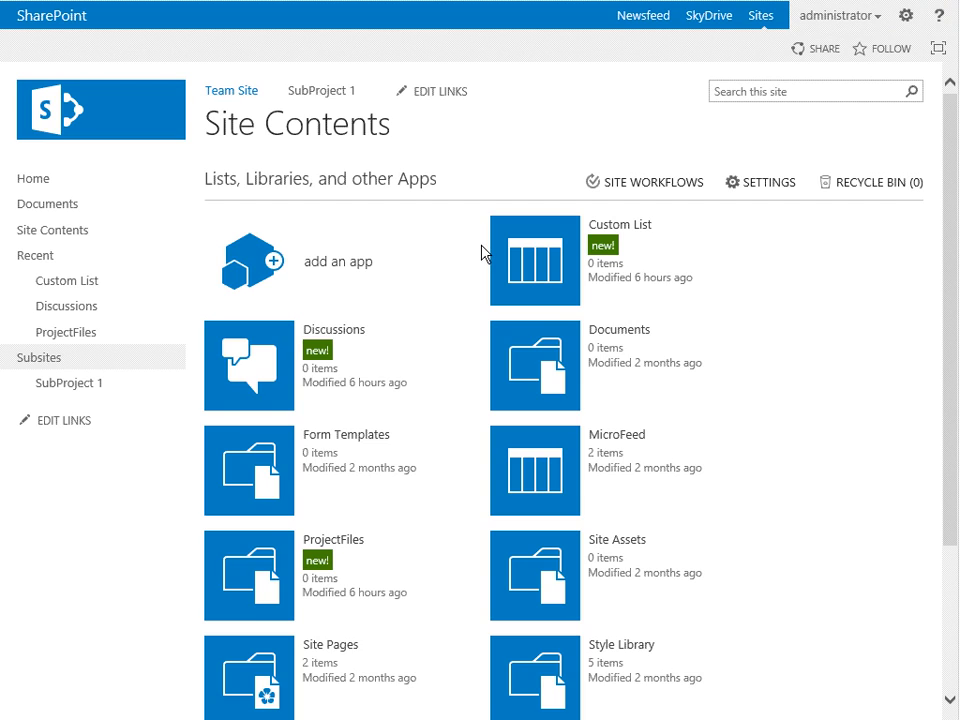
pyautogui.click(745, 183)
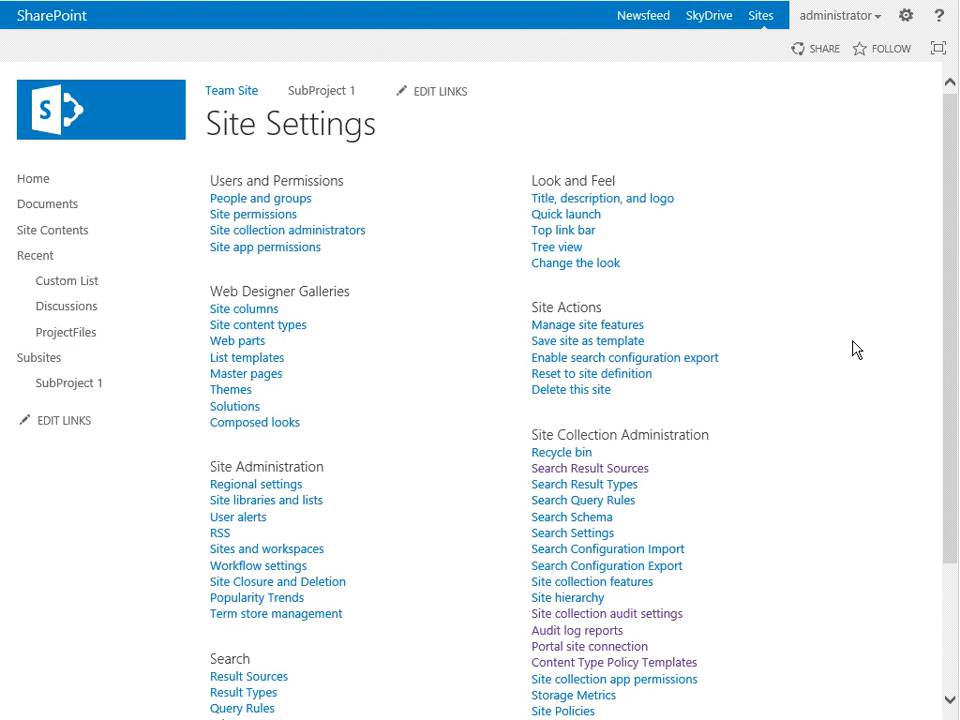
pyautogui.scroll(-3, 860, 360)
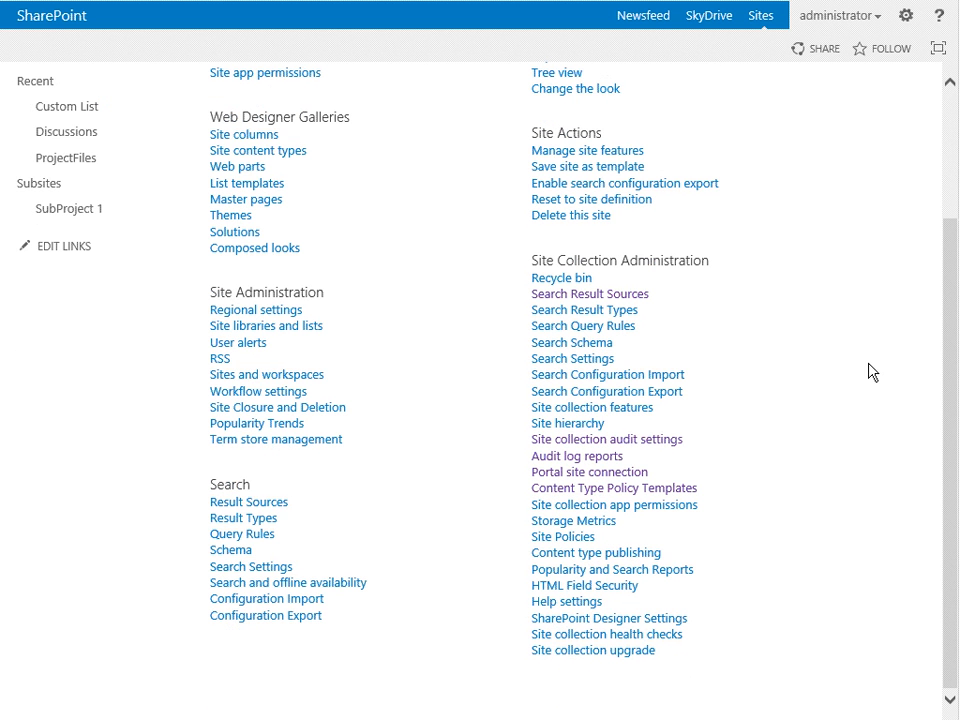
pyautogui.click(654, 506)
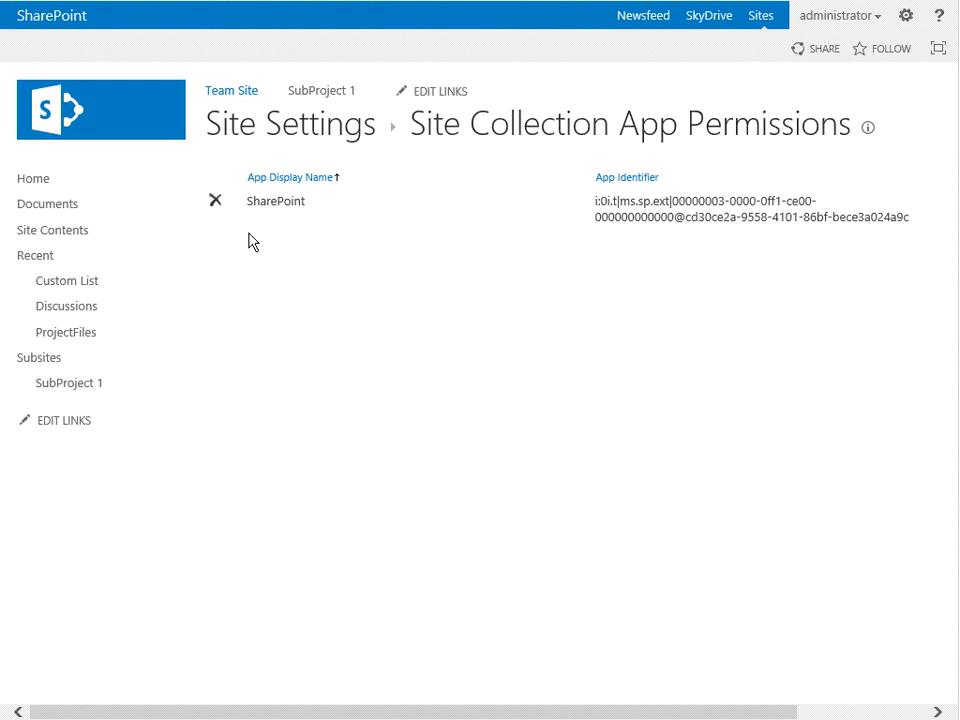
pyautogui.rightClick(340, 315)
pyautogui.click(379, 318)
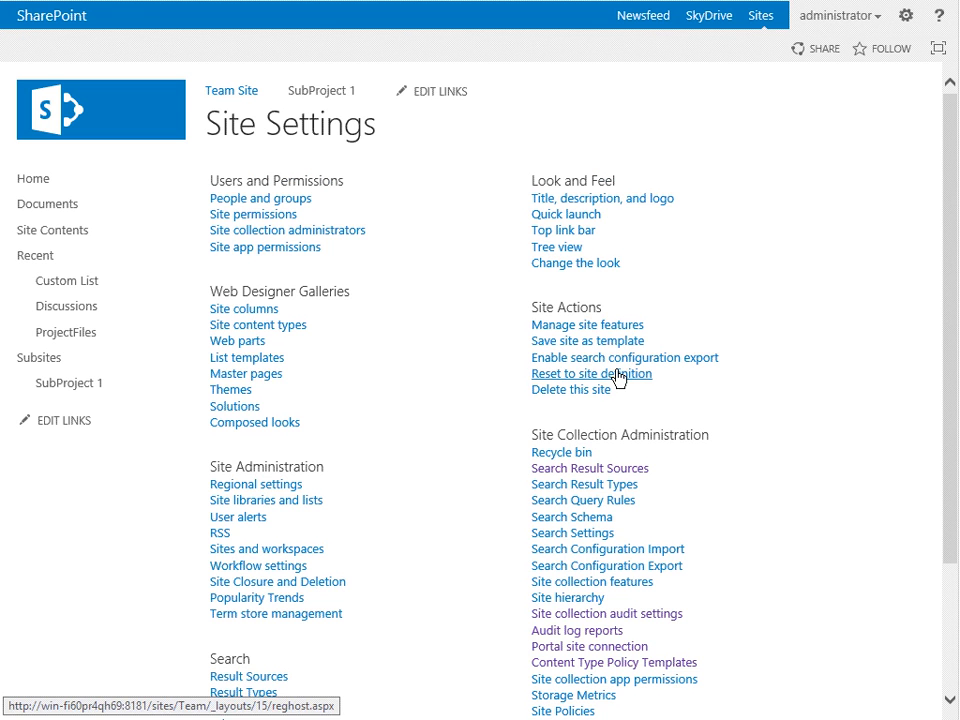
# Examine the storage metrics of the site collection's files, folders and subsite, and return to the site settings
pyautogui.scroll(-3, 769, 437)
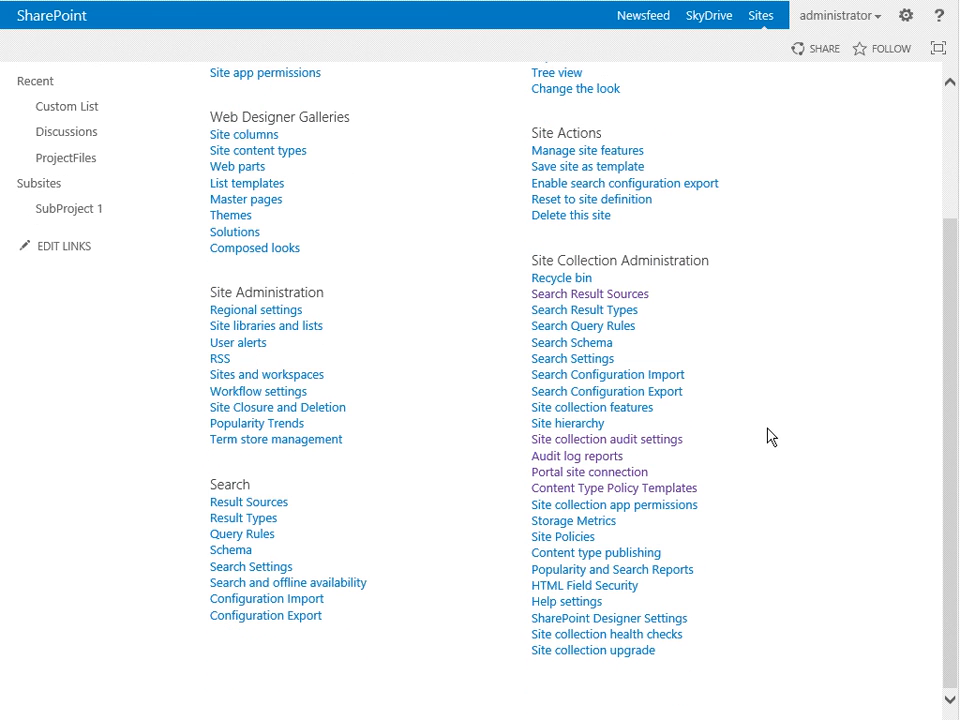
pyautogui.click(582, 524)
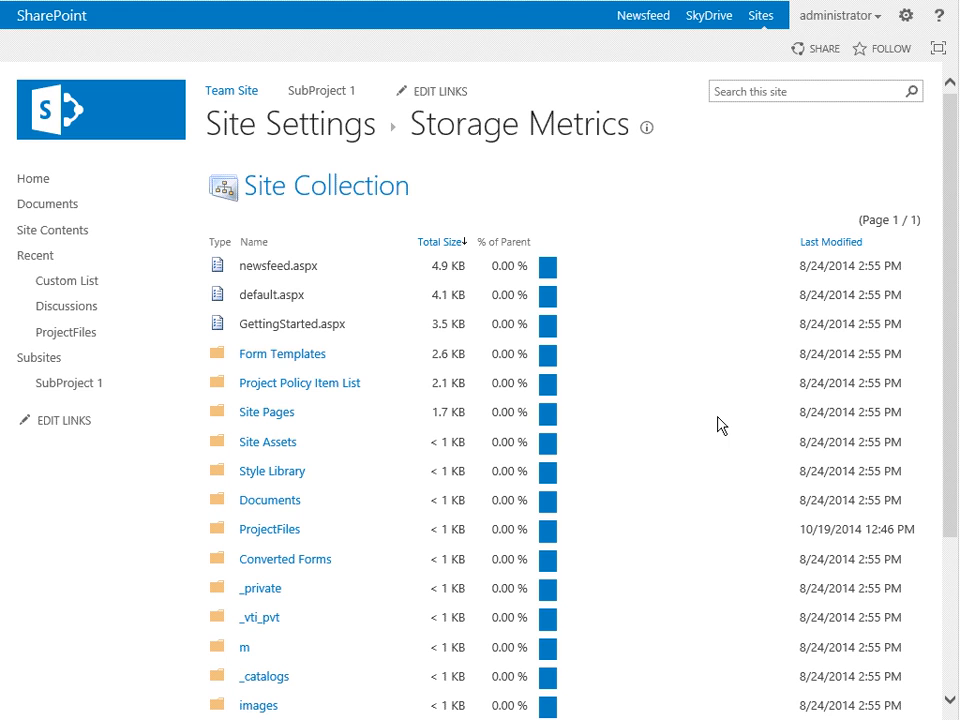
pyautogui.scroll(-5, 711, 401)
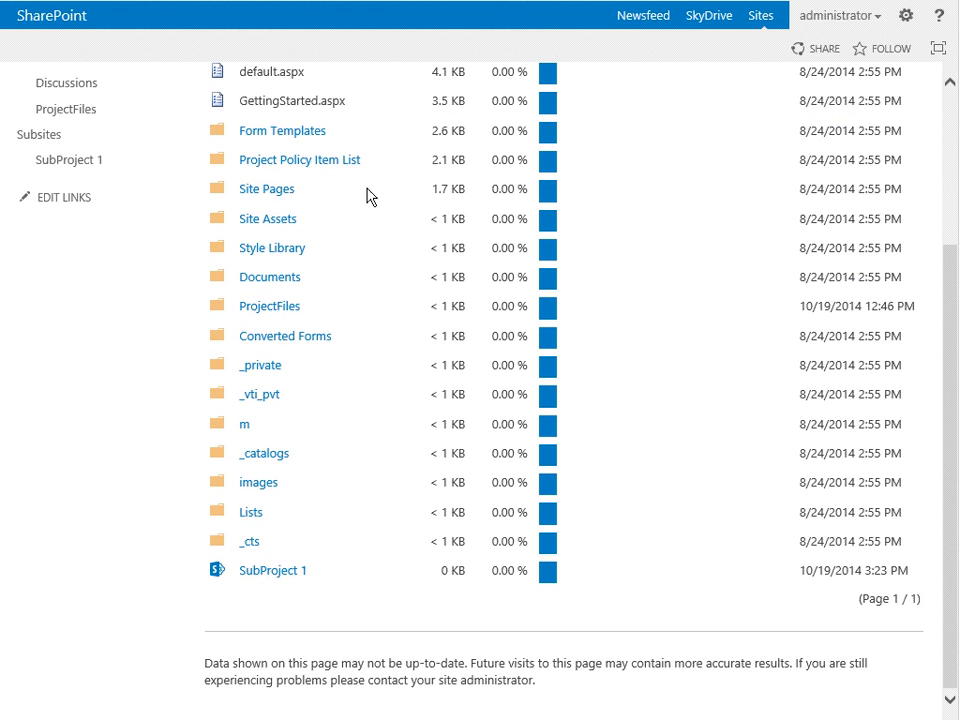
pyautogui.scroll(1, 720, 360)
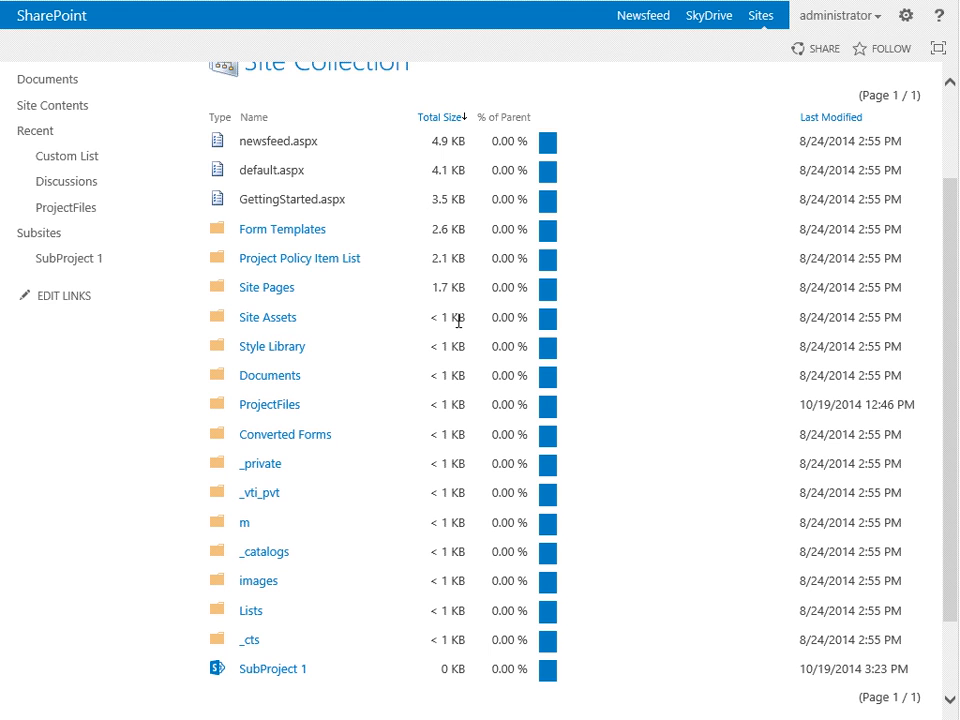
pyautogui.scroll(3, 611, 266)
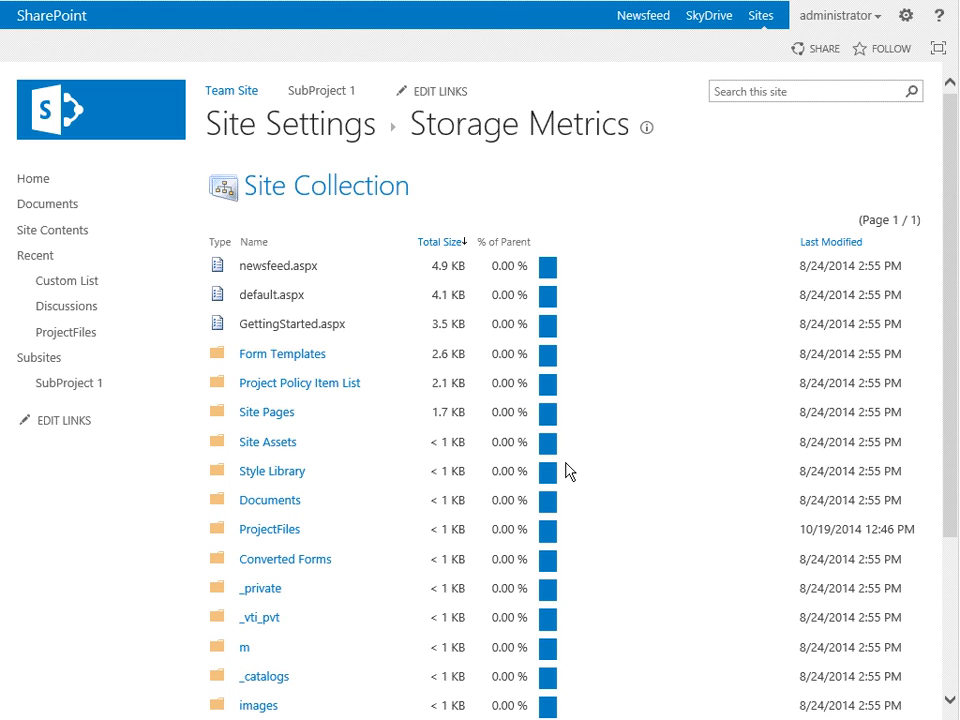
pyautogui.scroll(-2, 701, 551)
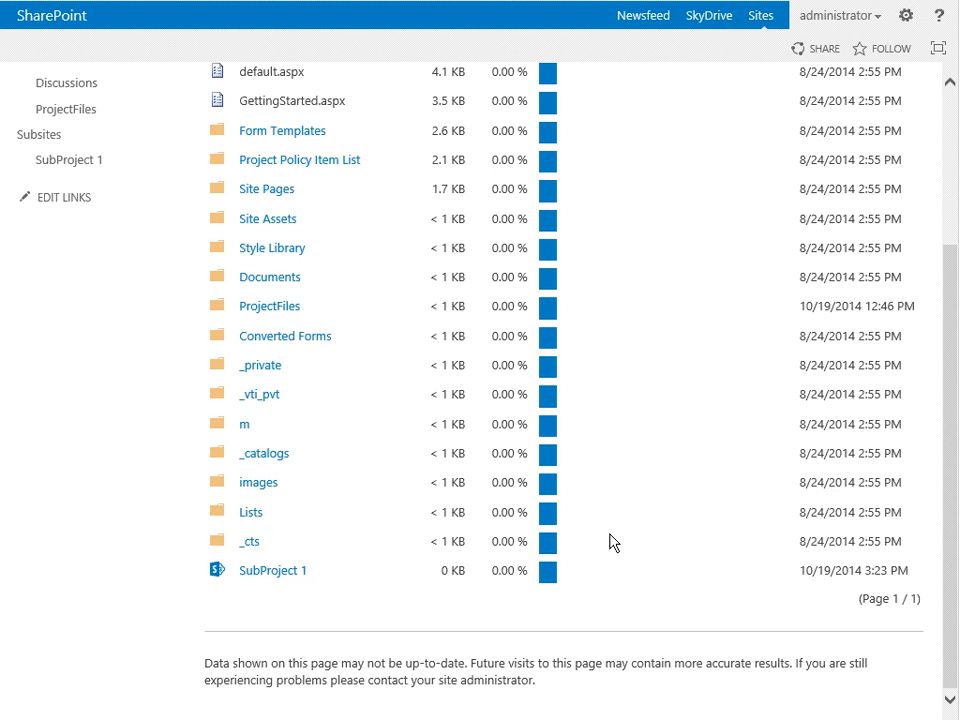
pyautogui.scroll(3, 613, 542)
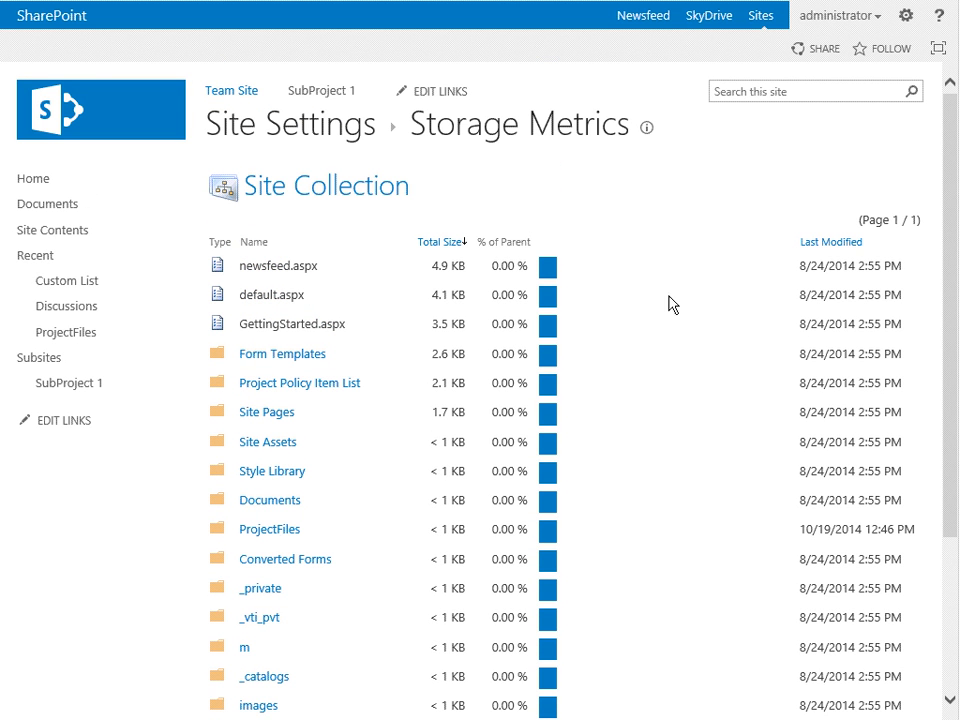
pyautogui.rightClick(697, 214)
pyautogui.click(726, 225)
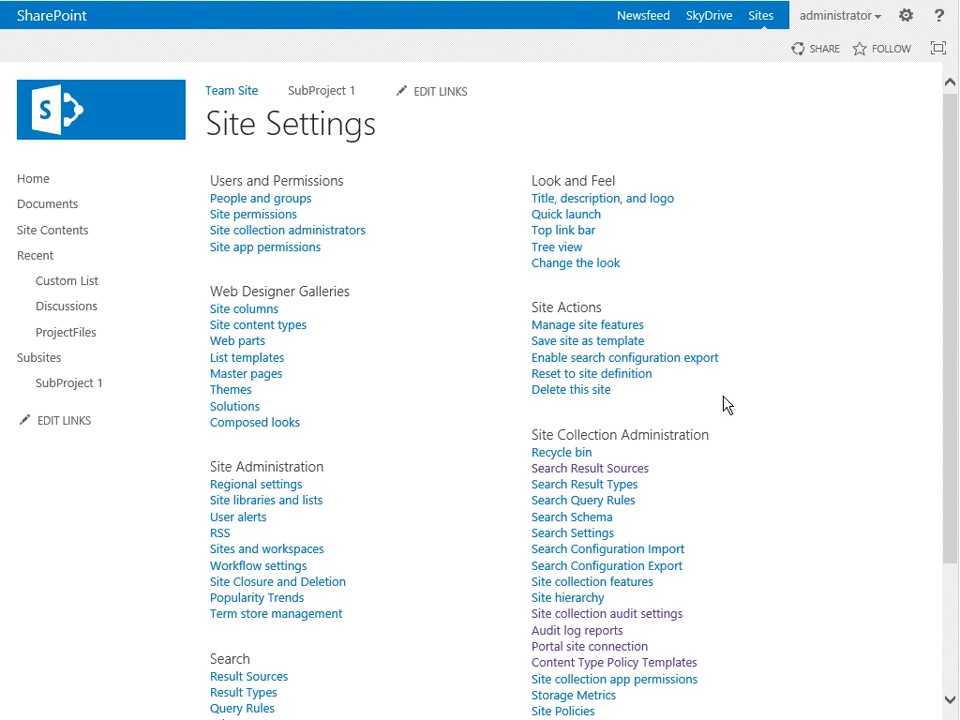
# Examine the name, automatic closure and deletion, and read-only options of a new site policy, and cancel it
pyautogui.scroll(-1, 740, 610)
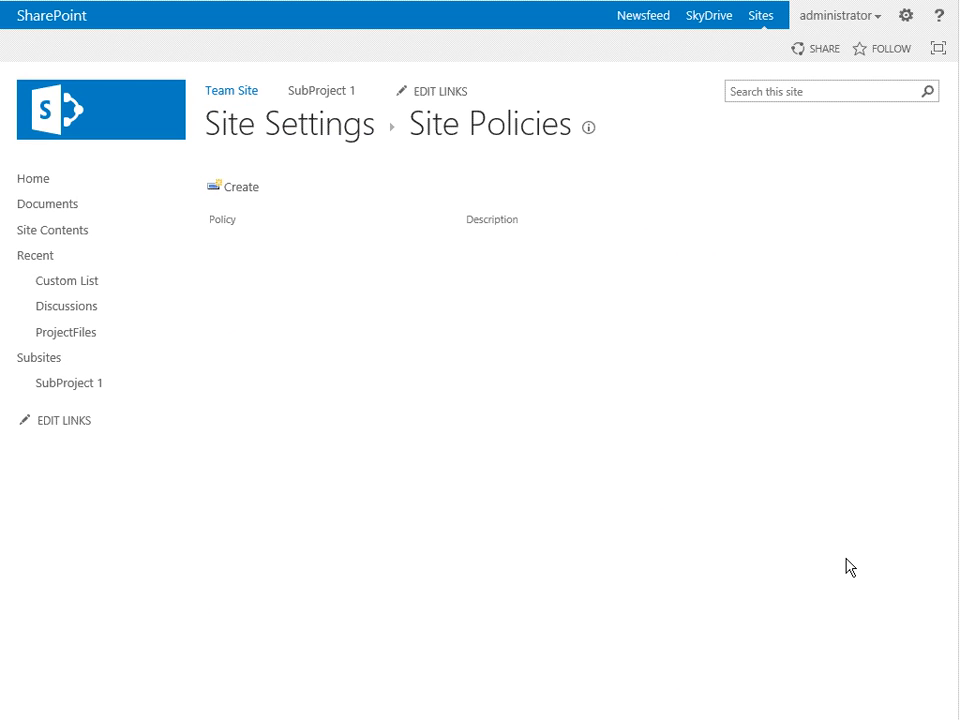
pyautogui.click(228, 189)
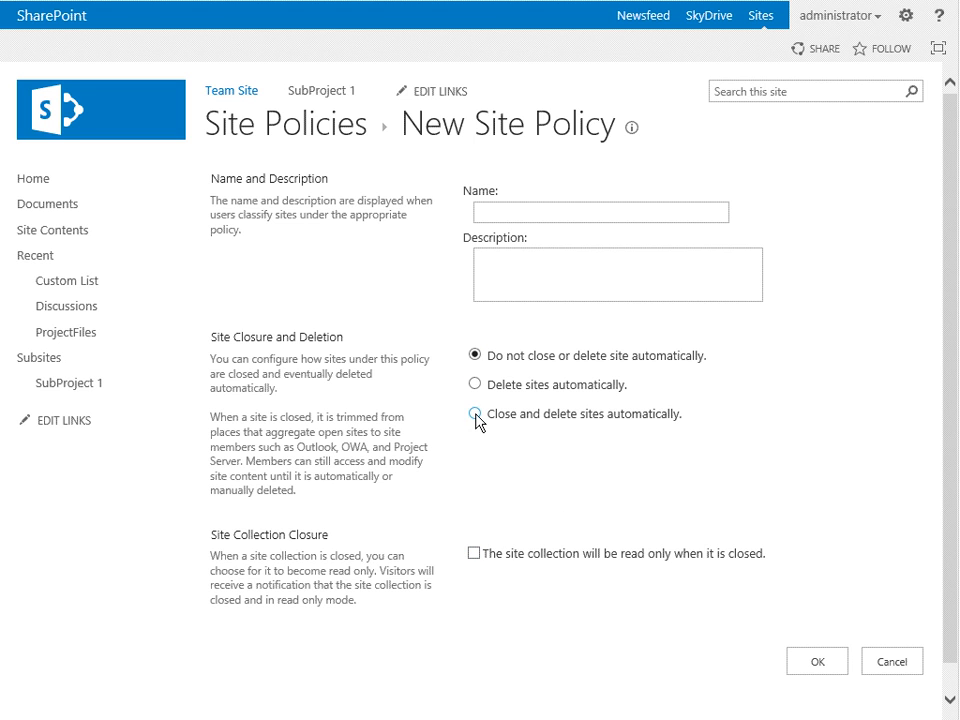
pyautogui.click(480, 556)
pyautogui.click(896, 665)
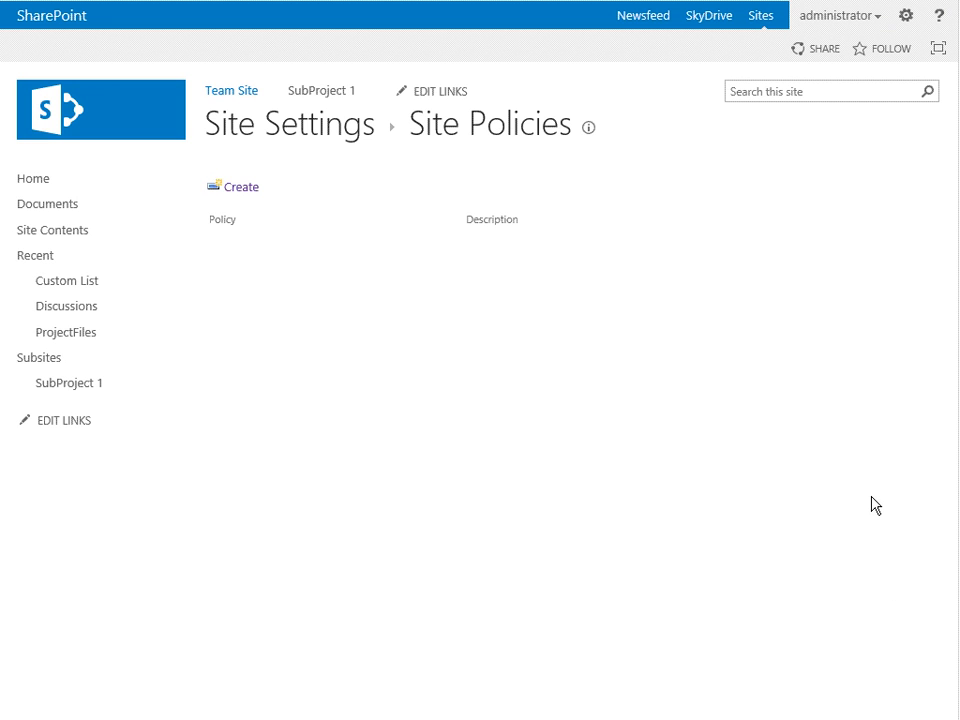
# Go back from the site policies to the team site's site settings
pyautogui.rightClick(257, 347)
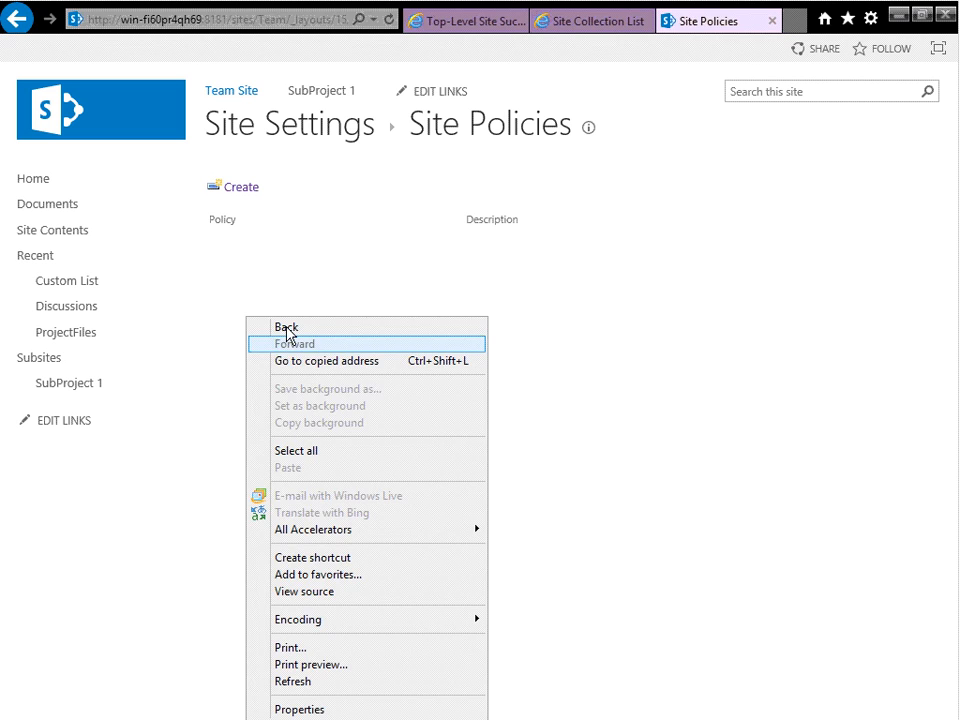
pyautogui.click(288, 326)
pyautogui.rightClick(313, 315)
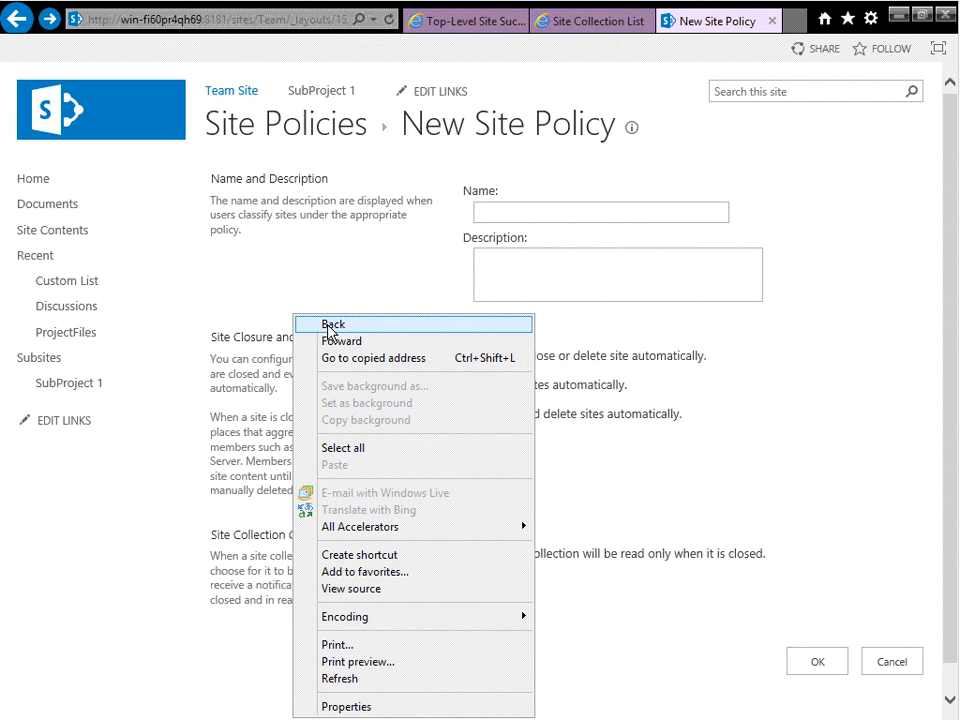
pyautogui.click(326, 326)
pyautogui.rightClick(562, 317)
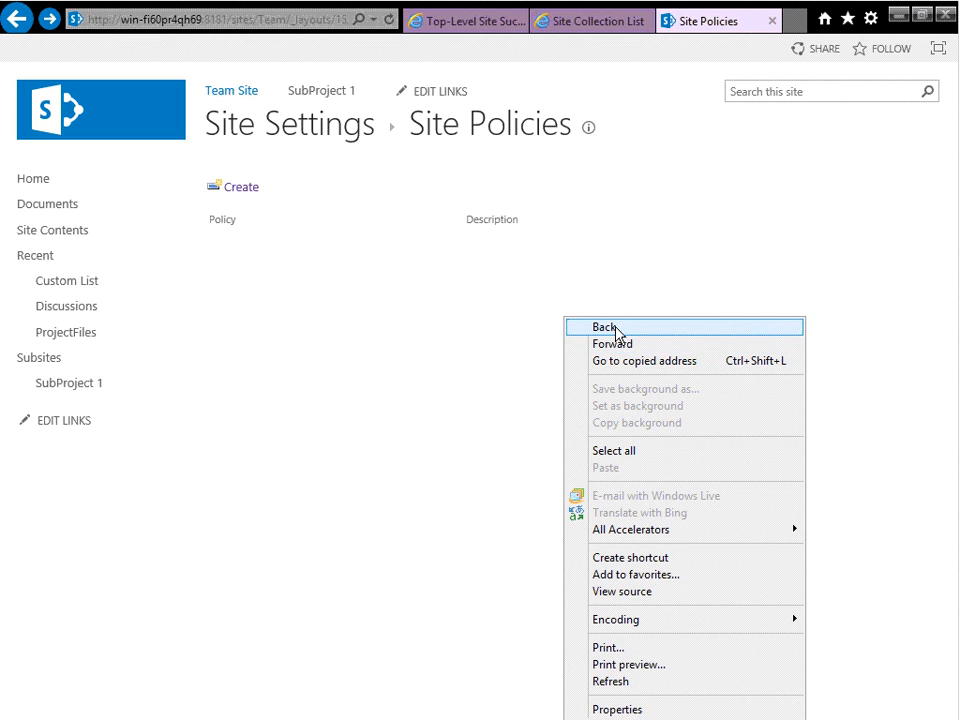
pyautogui.click(614, 342)
# Examine the content type publishing refresh, error log and hub options, and return to the site settings
pyautogui.scroll(-3, 793, 499)
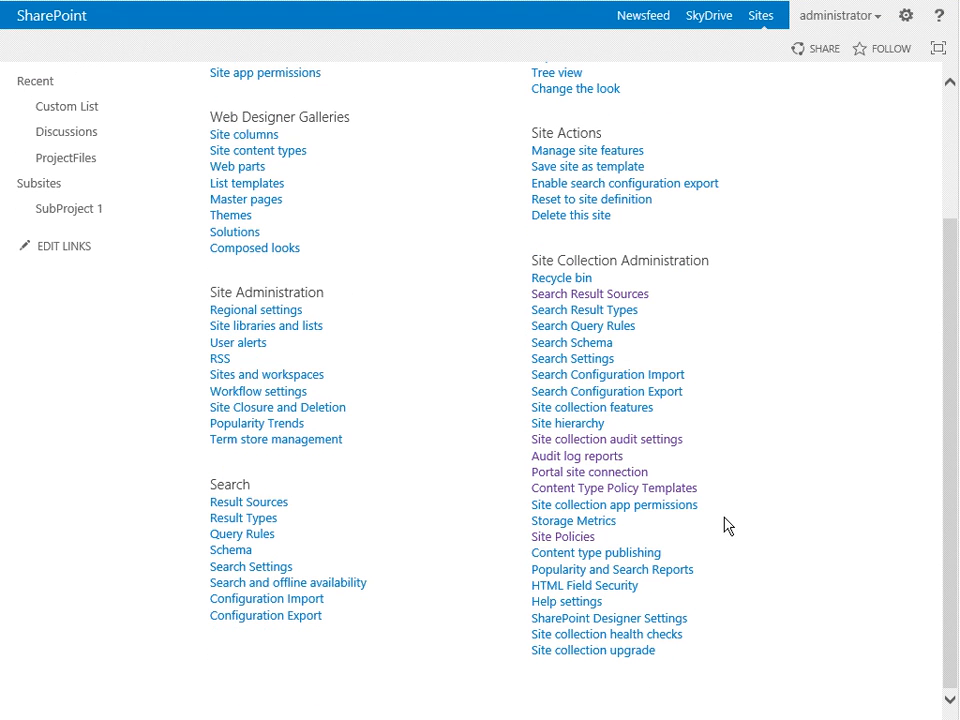
pyautogui.click(612, 556)
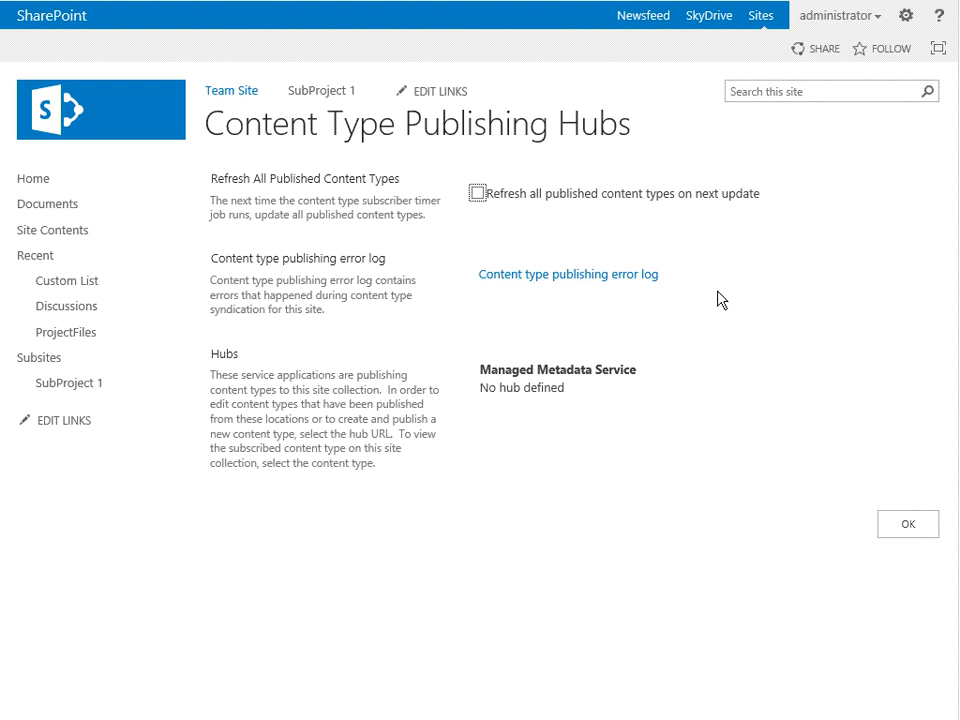
pyautogui.rightClick(750, 346)
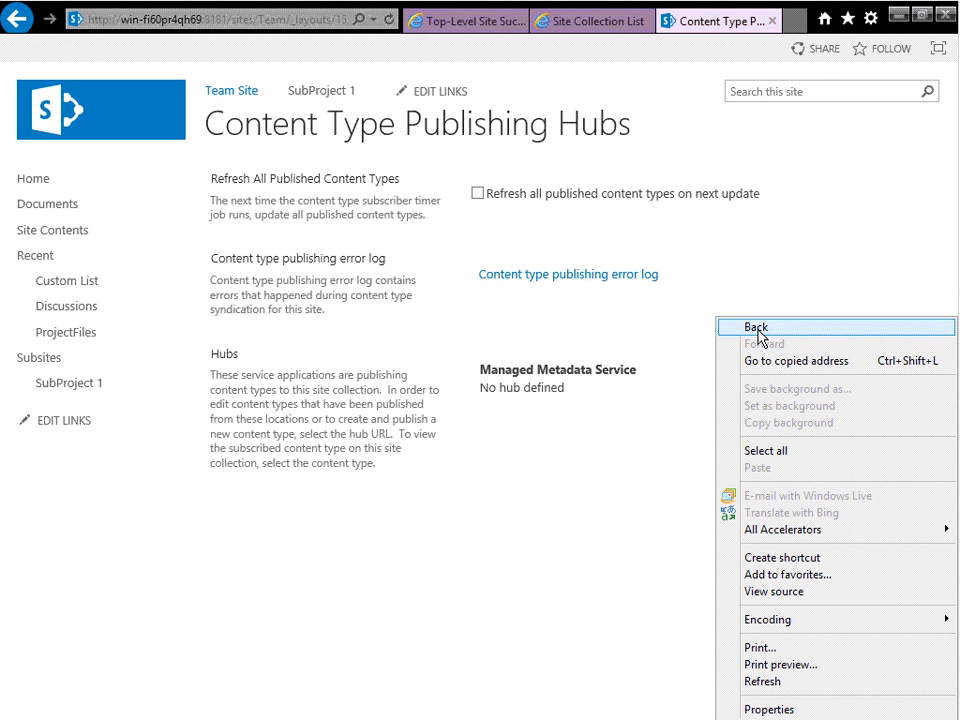
pyautogui.click(757, 333)
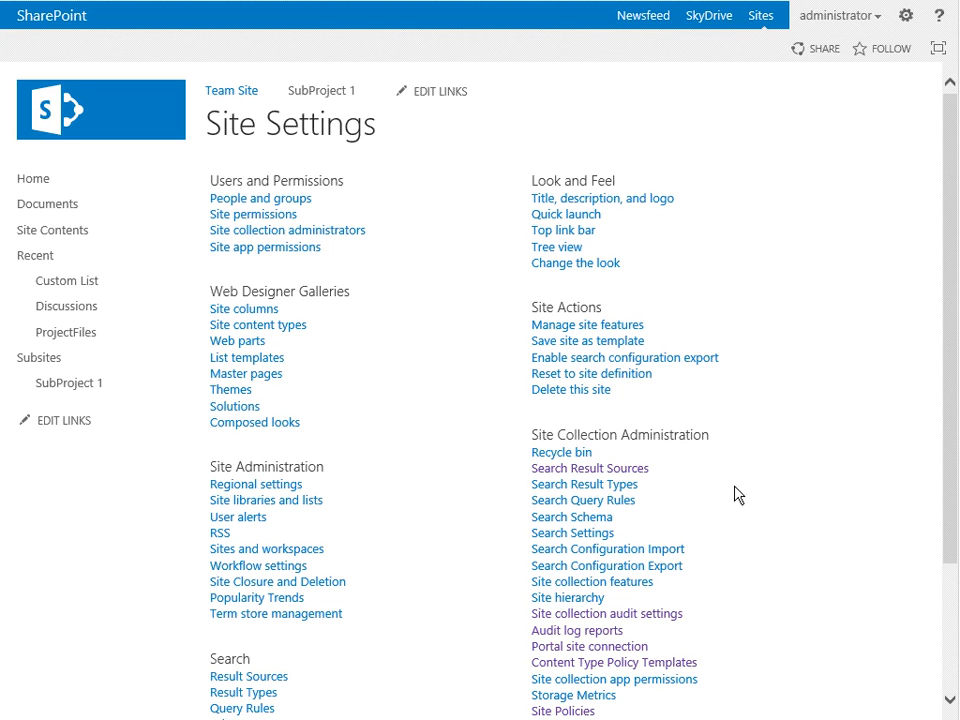
# Examine the usage and search reports available under Popularity and Search Reports, and return to the site settings
pyautogui.scroll(-4, 782, 536)
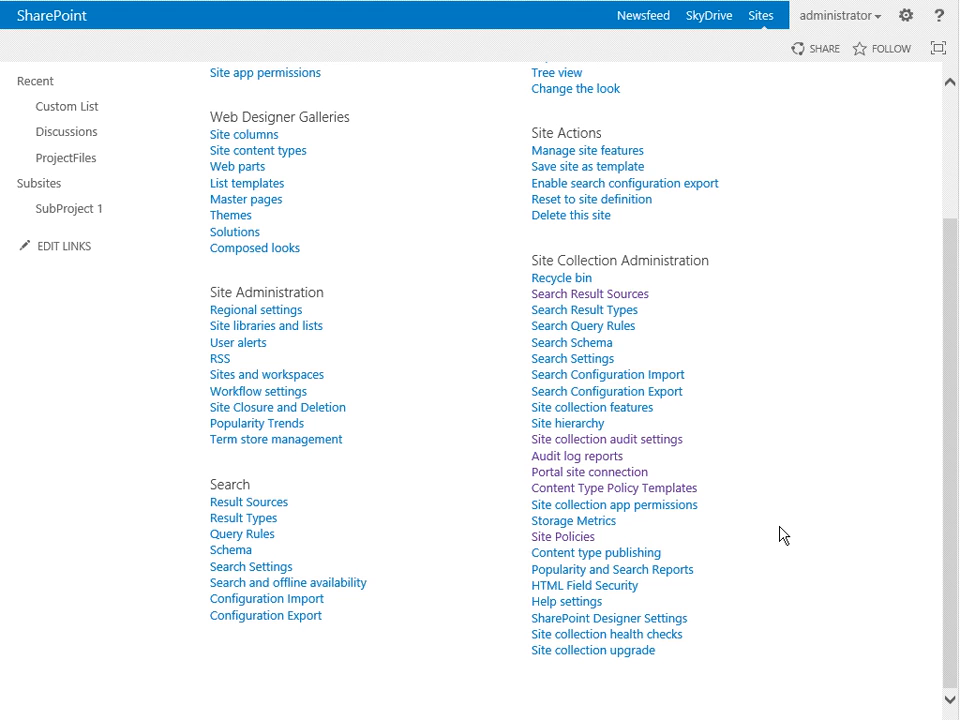
pyautogui.click(677, 572)
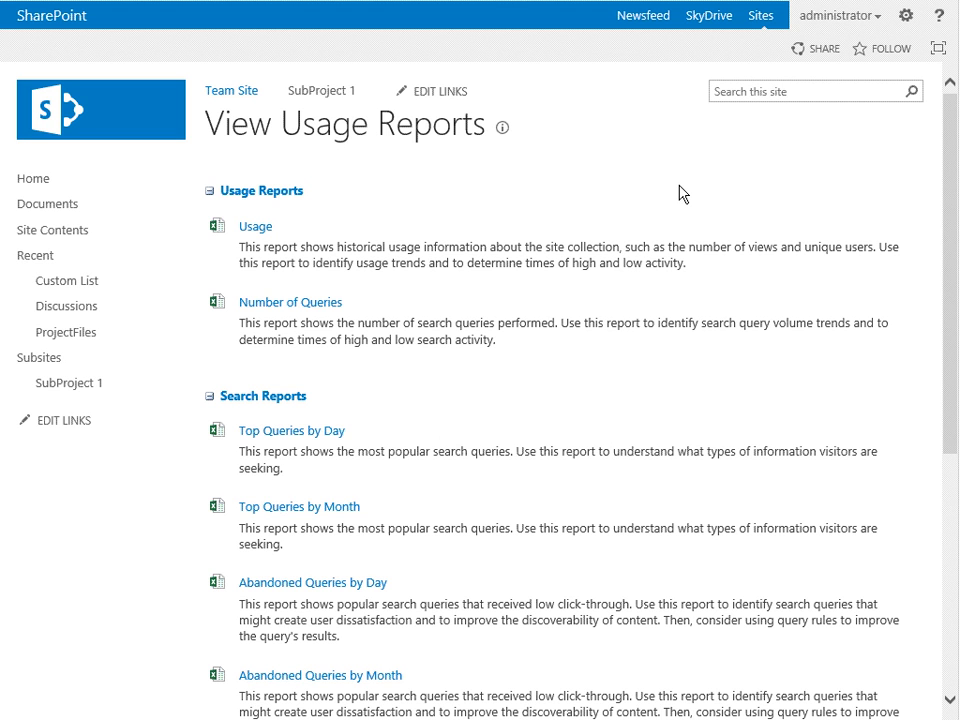
pyautogui.scroll(-2, 564, 409)
pyautogui.scroll(-3, 555, 540)
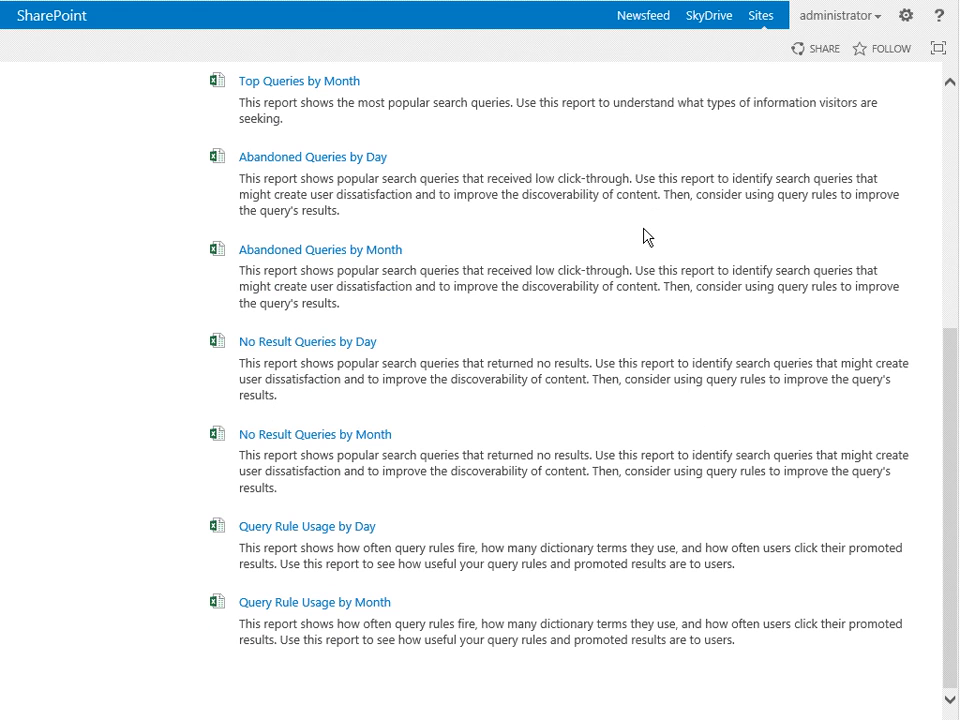
pyautogui.rightClick(652, 232)
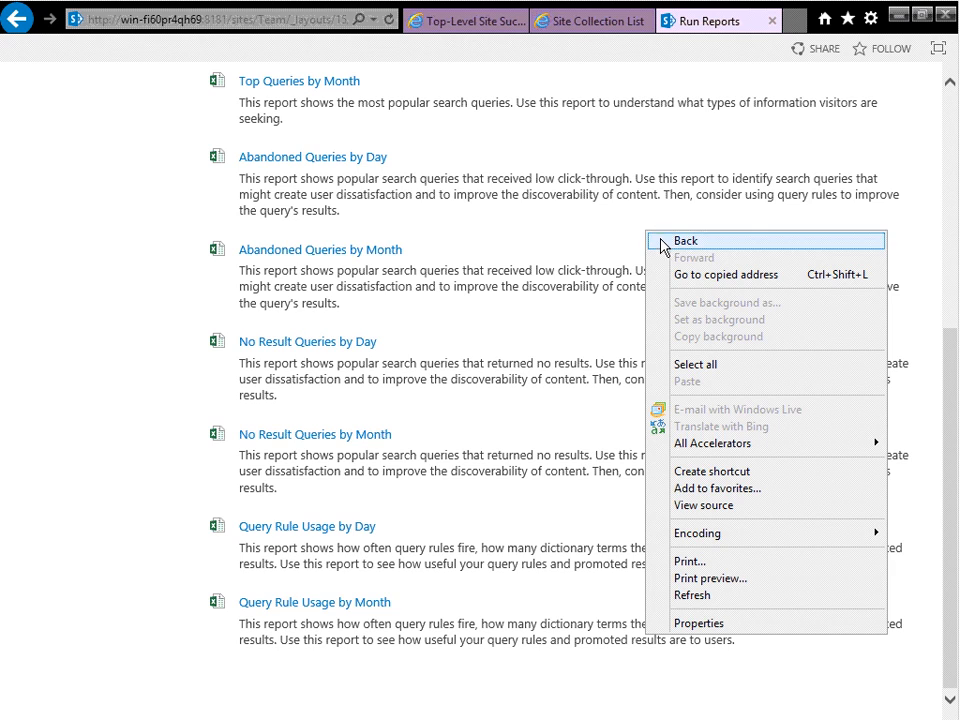
pyautogui.click(664, 240)
# Examine the HTML Field Security options for external iframes and their allowed domains, and return to the site settings
pyautogui.scroll(-3, 818, 330)
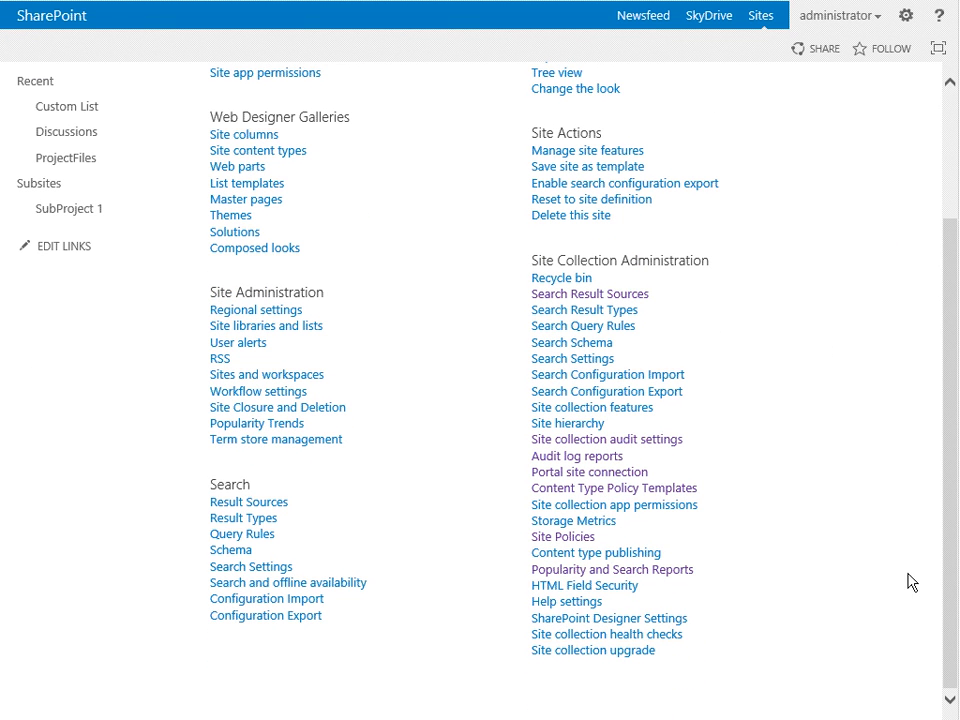
pyautogui.click(588, 586)
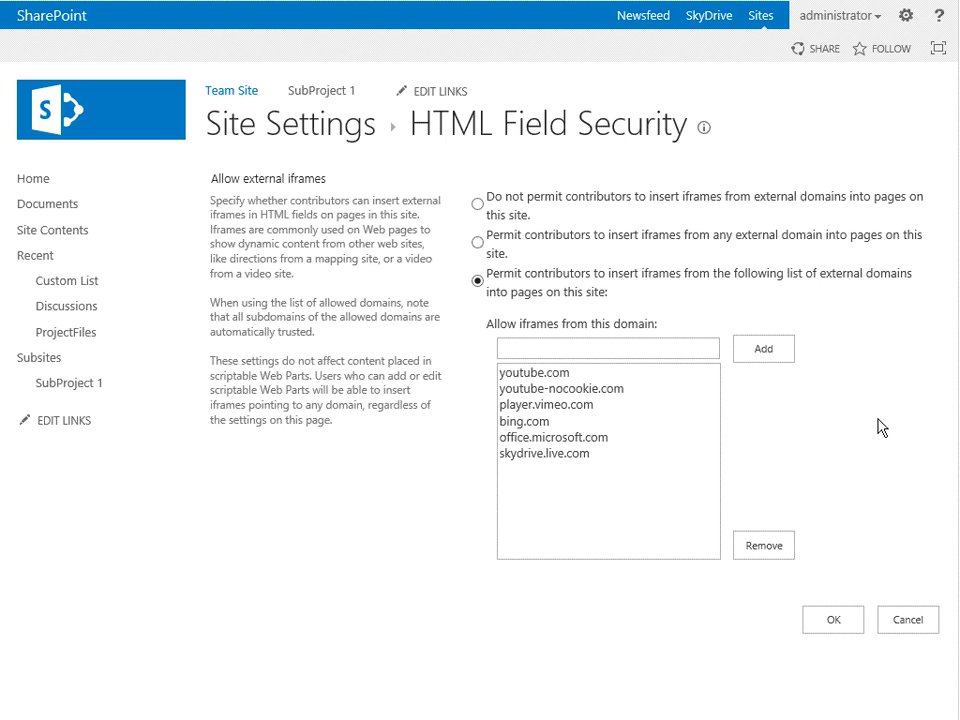
pyautogui.rightClick(818, 408)
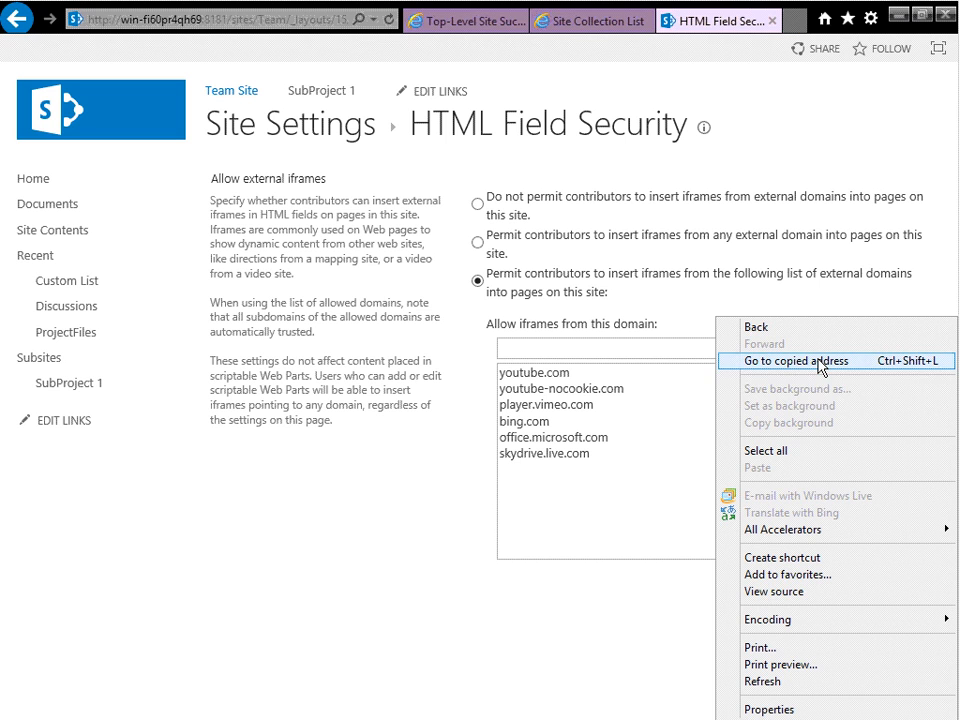
pyautogui.click(756, 327)
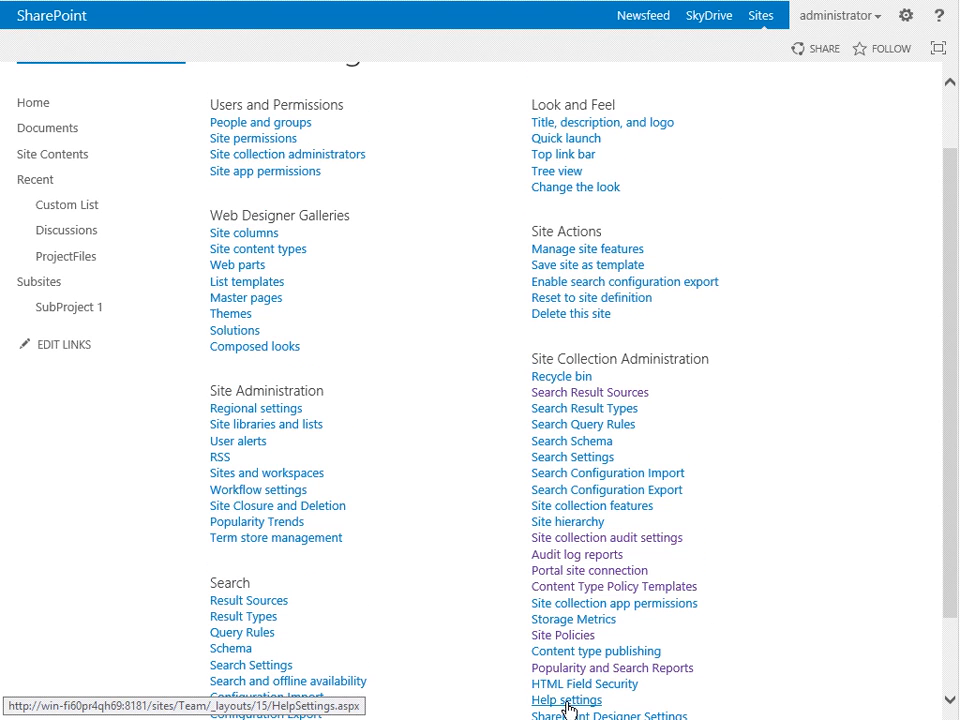
# Examine the help collections selectable for the site collection in Help settings, and return to the site settings
pyautogui.click(567, 701)
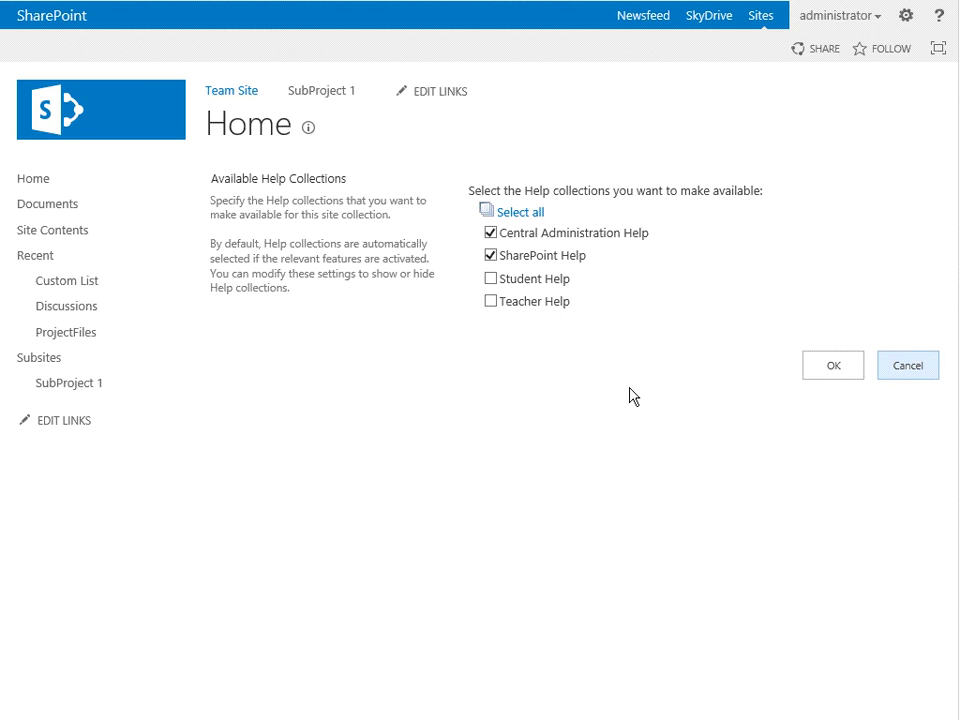
pyautogui.rightClick(336, 416)
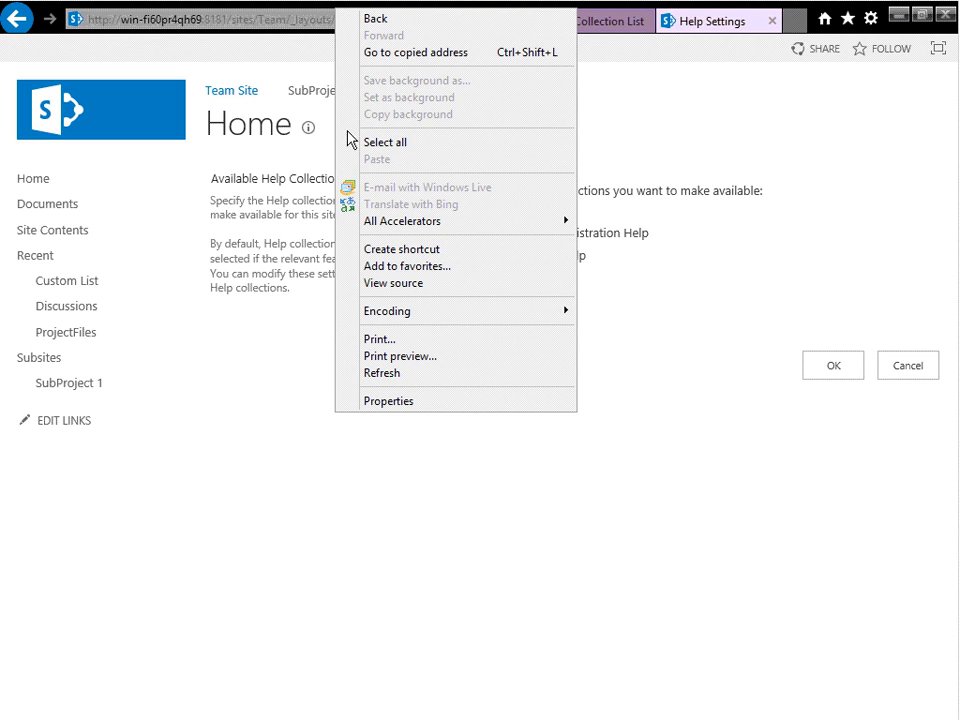
pyautogui.click(370, 19)
# Examine the SharePoint Designer settings, try clearing Enable SharePoint Designer, and return to the site settings without saving
pyautogui.scroll(-3, 810, 450)
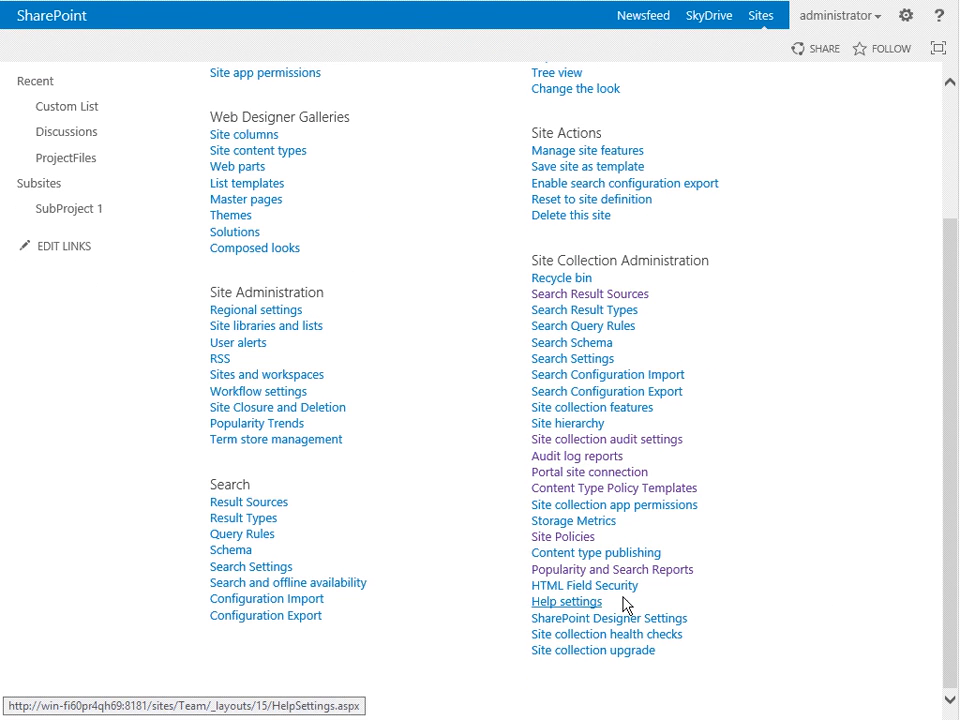
pyautogui.click(658, 619)
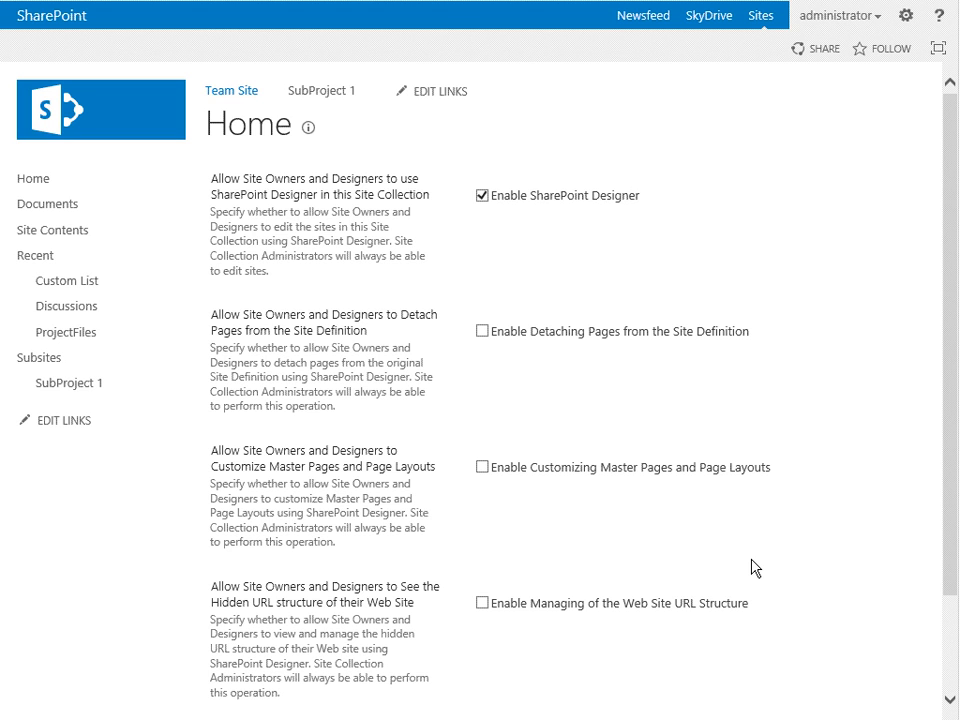
pyautogui.click(481, 197)
pyautogui.scroll(-2, 590, 226)
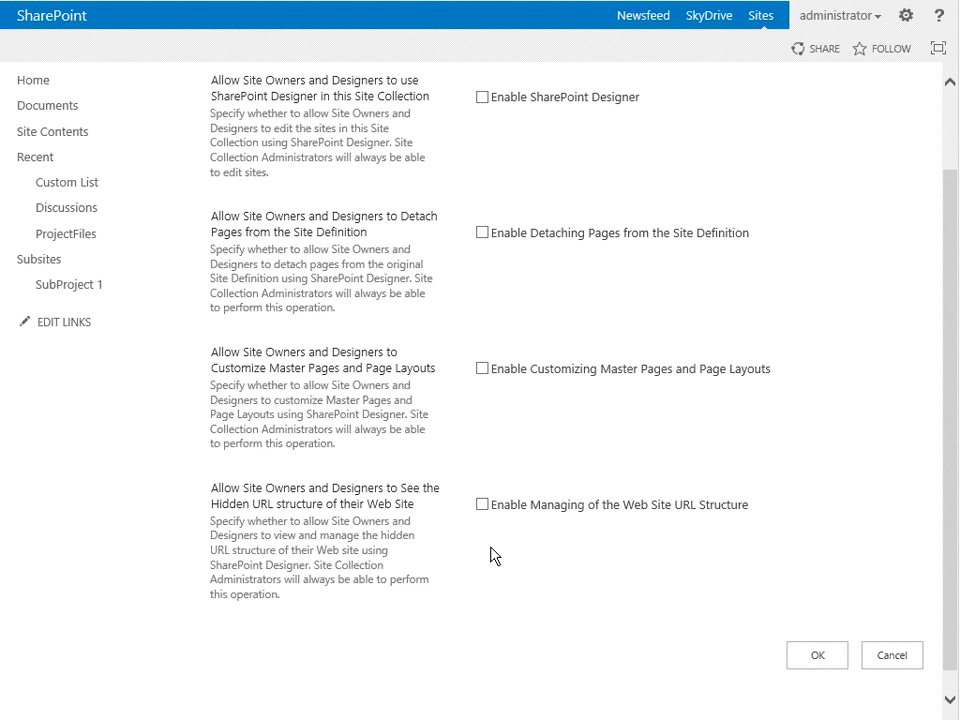
pyautogui.rightClick(776, 204)
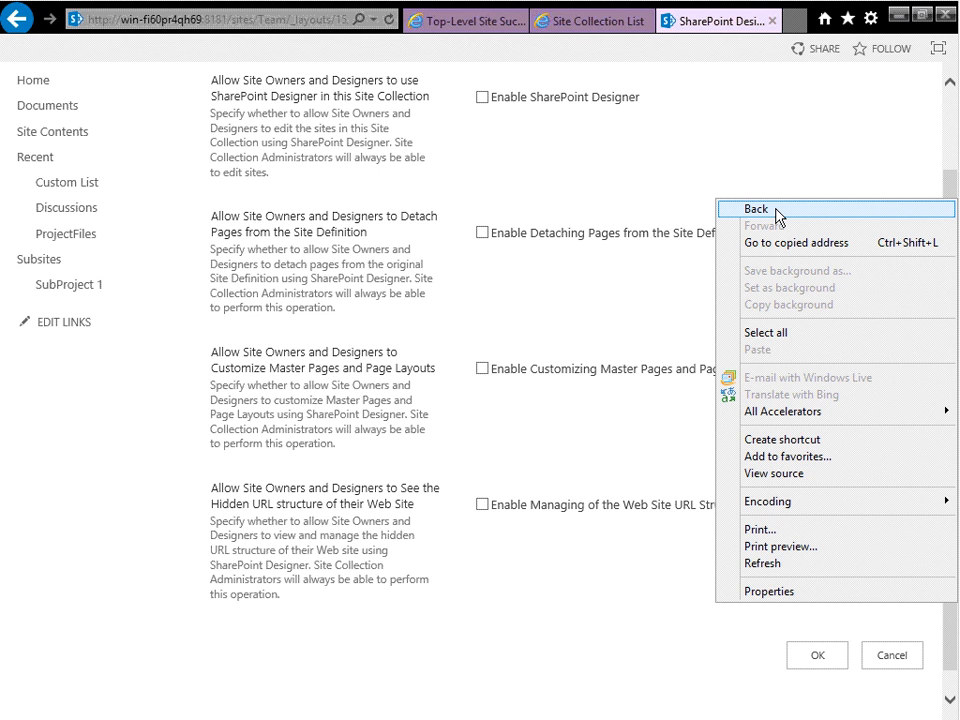
pyautogui.click(777, 210)
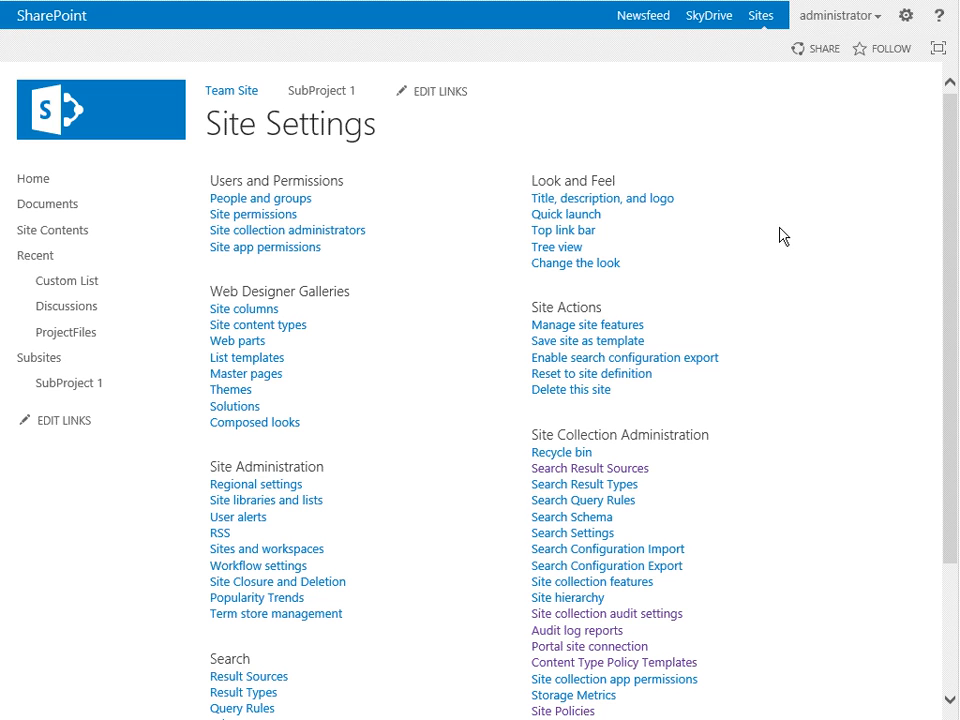
# Run the site collection health checks, review their results, and return to the site settings
pyautogui.scroll(-1, 829, 283)
pyautogui.scroll(-1, 832, 292)
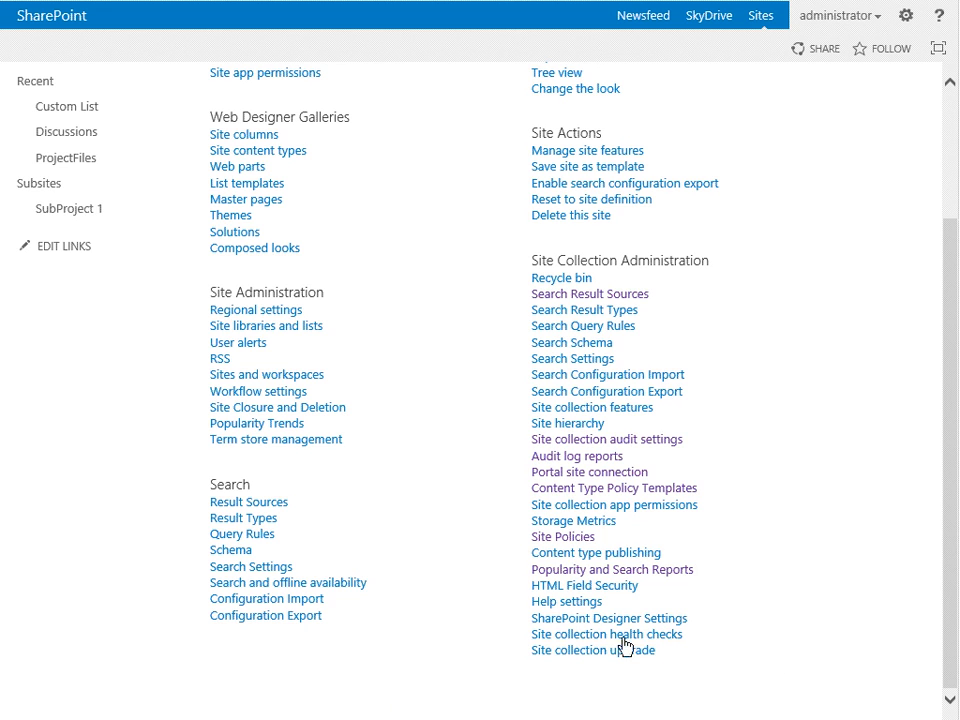
pyautogui.click(590, 635)
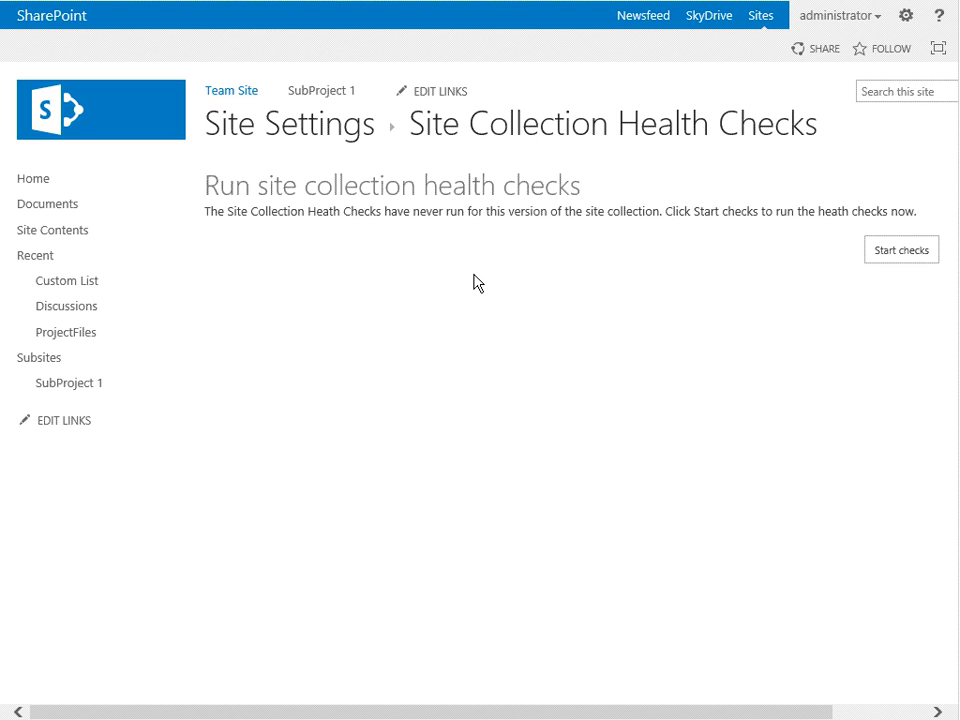
pyautogui.click(920, 256)
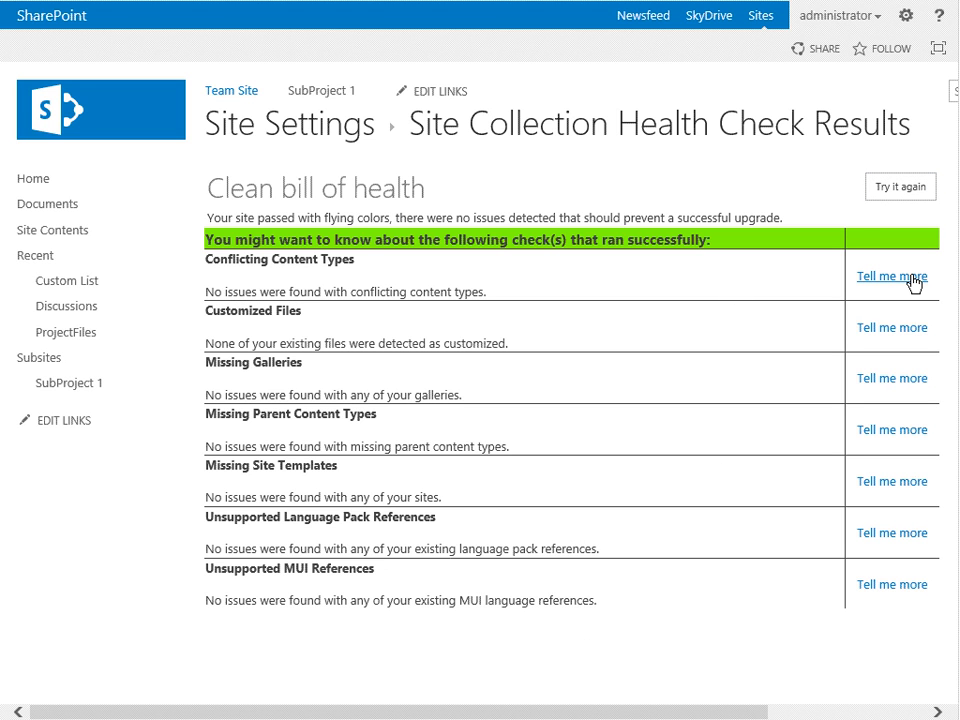
pyautogui.rightClick(667, 646)
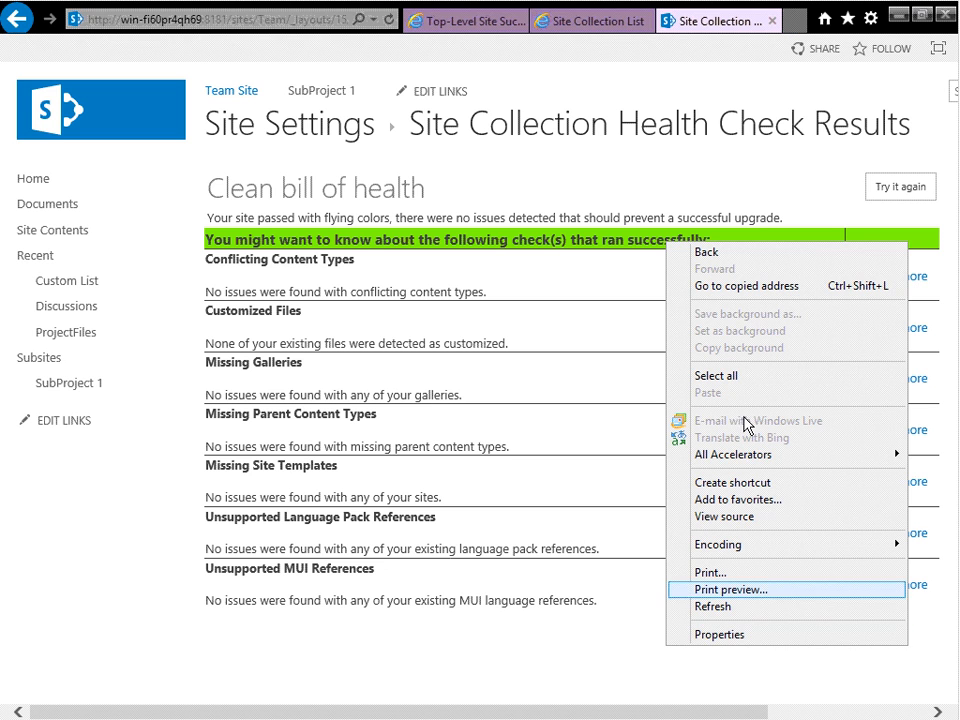
pyautogui.click(751, 253)
pyautogui.rightClick(581, 556)
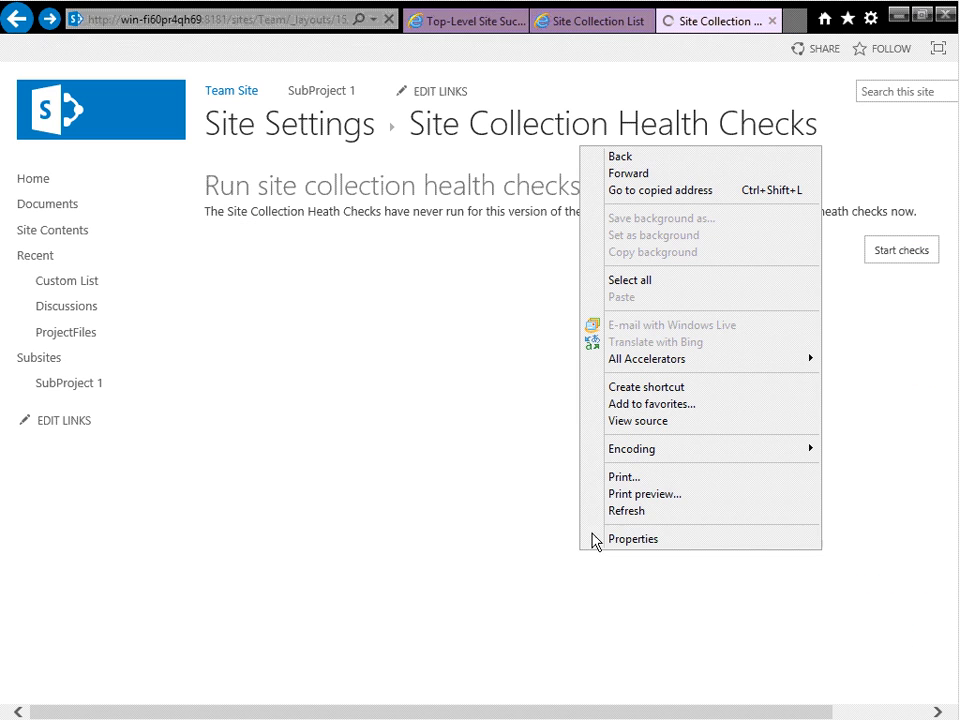
pyautogui.click(639, 154)
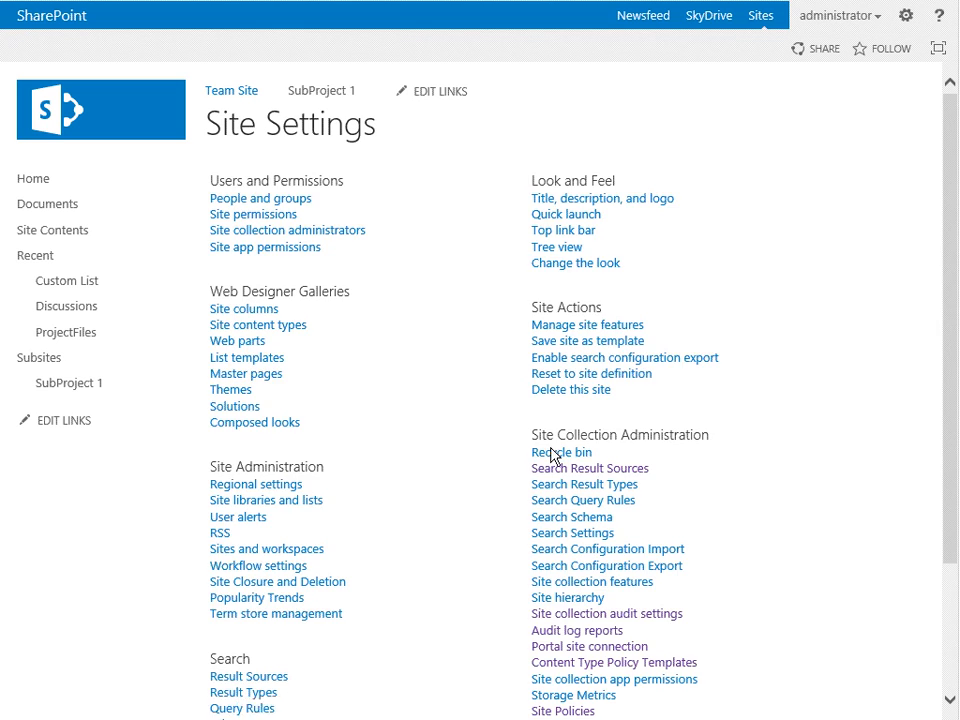
# View the site collection upgrade page and go back to the site settings
pyautogui.scroll(-3, 804, 446)
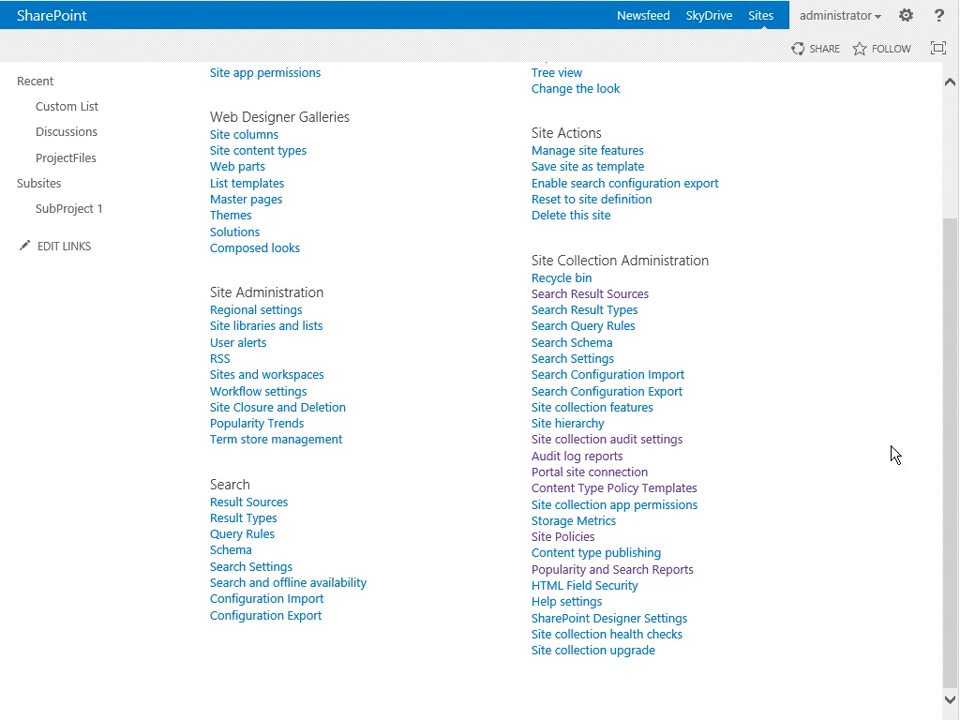
pyautogui.click(598, 652)
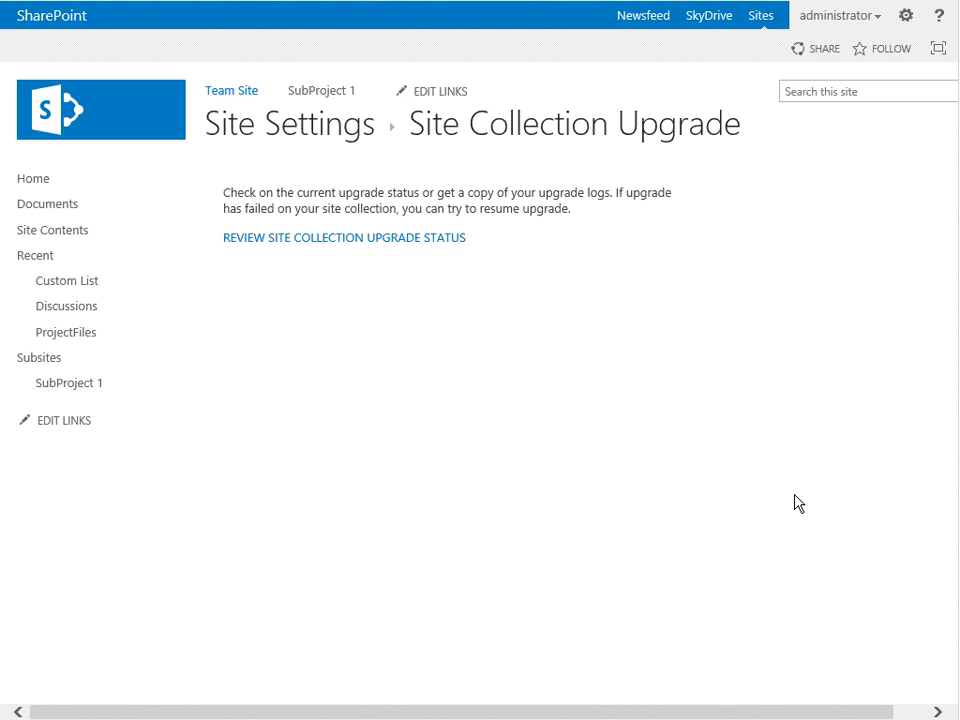
pyautogui.rightClick(705, 465)
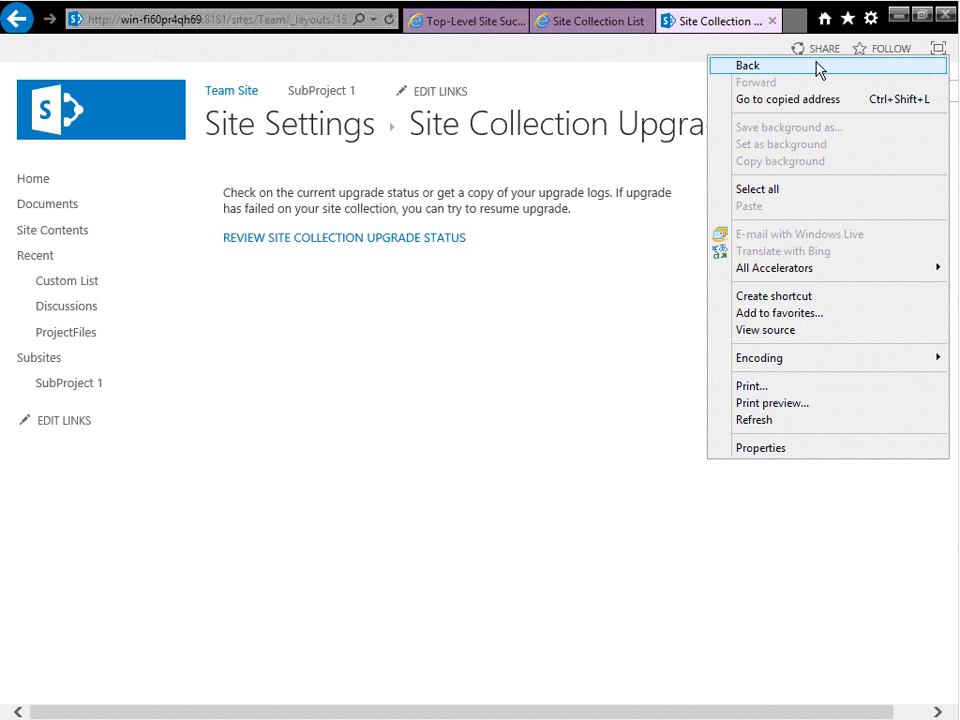